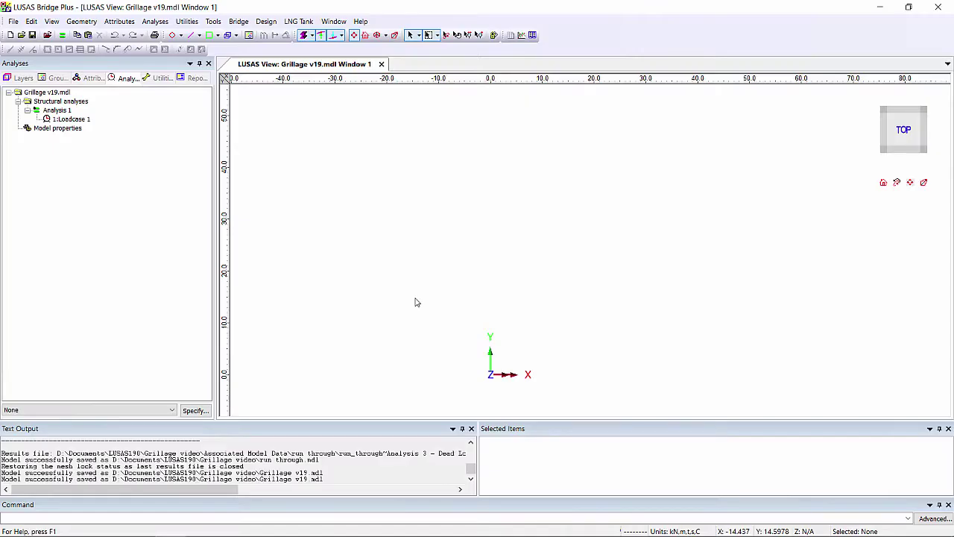
- Start the Grillage Wizard and set a straight deck with a 14° skew angle
left_click(238, 21)
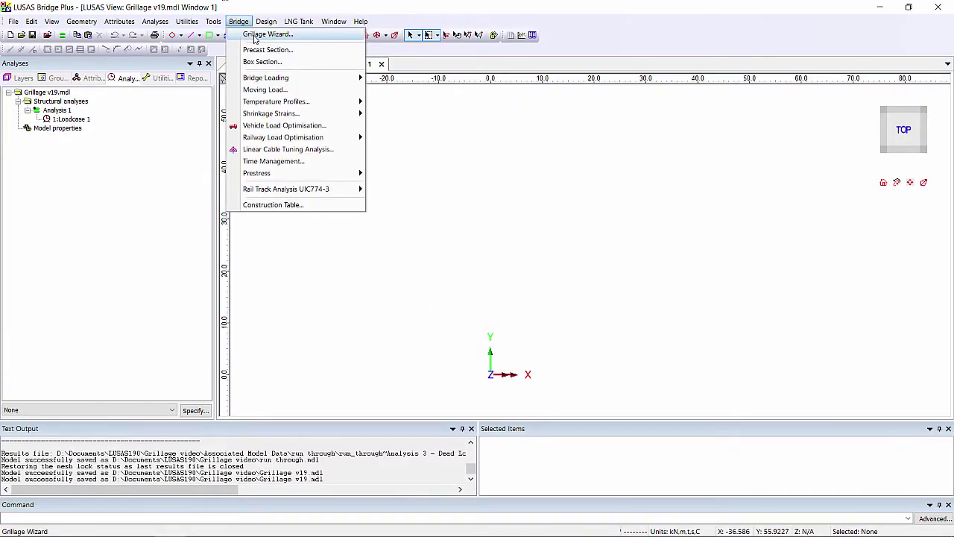
left_click(255, 35)
left_click(507, 351)
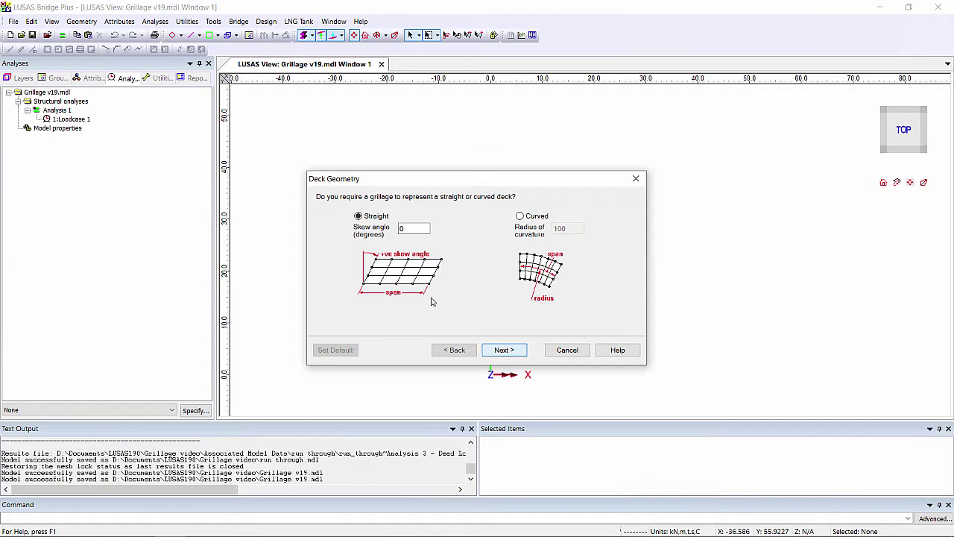
double_click(414, 228)
type("14")
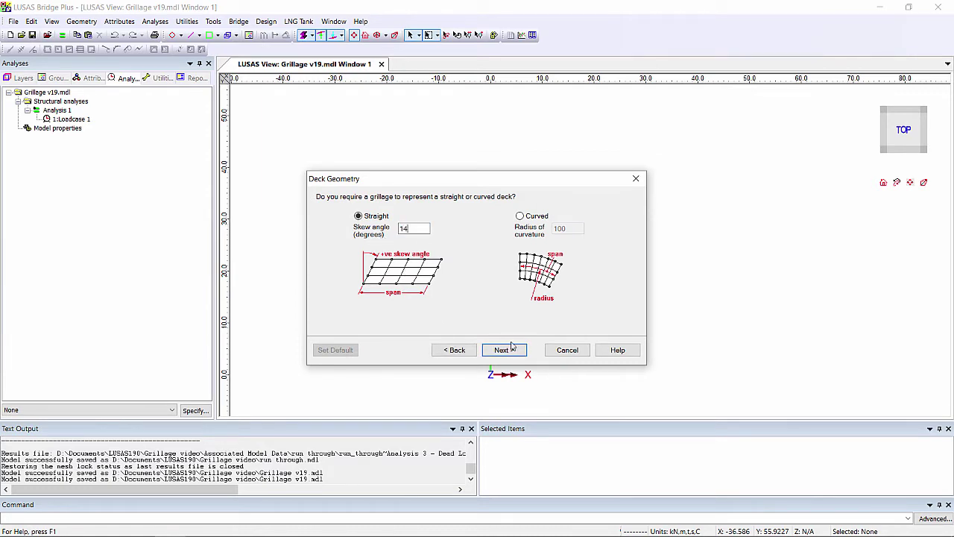
left_click(504, 350)
- Set grillage width 10 with 6 longitudinal beams, then generate the grillage
left_click(507, 350)
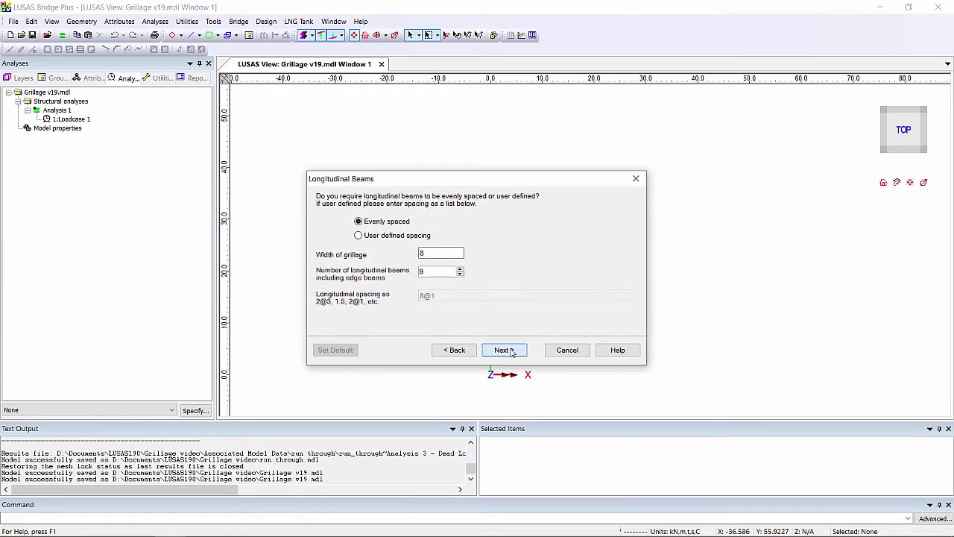
double_click(424, 253)
type("1")
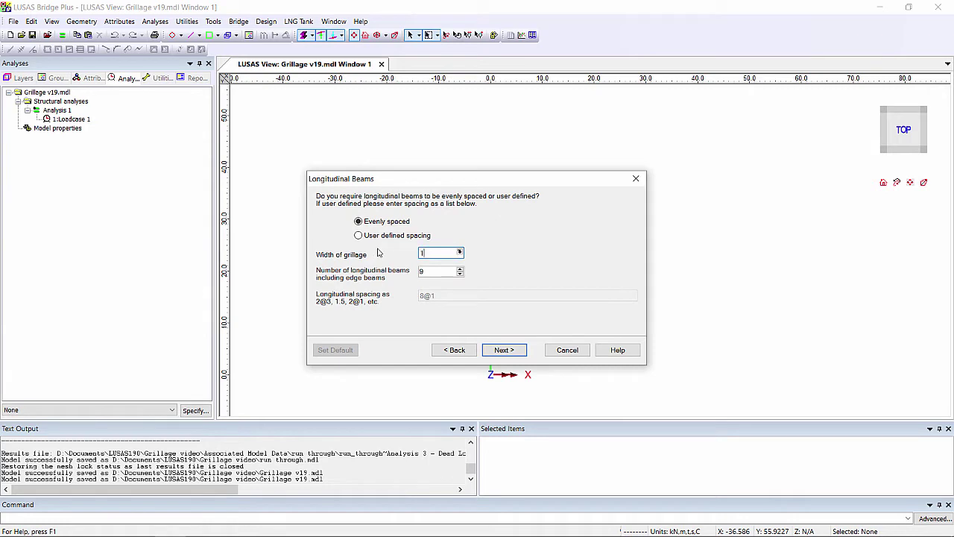
type("0")
double_click(422, 271)
type("6")
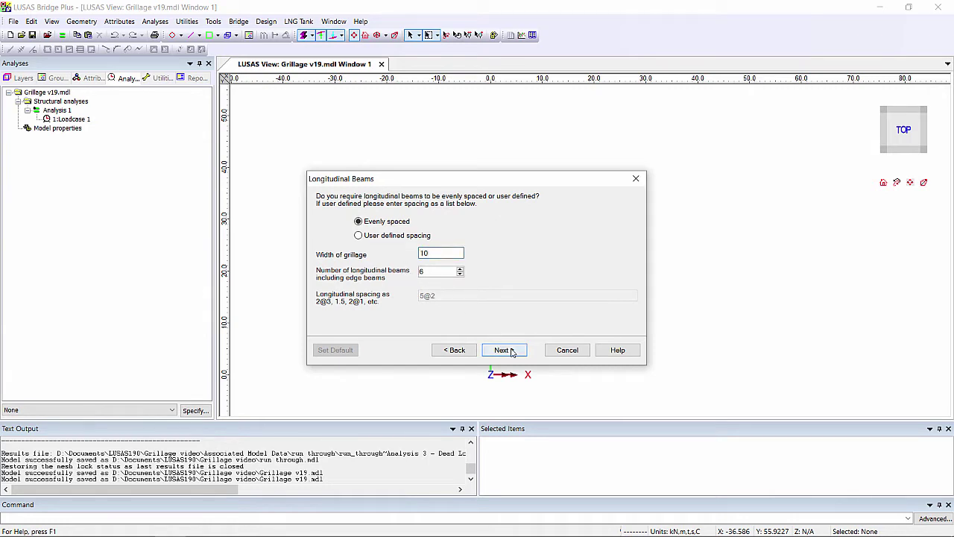
left_click(511, 351)
left_click(504, 349)
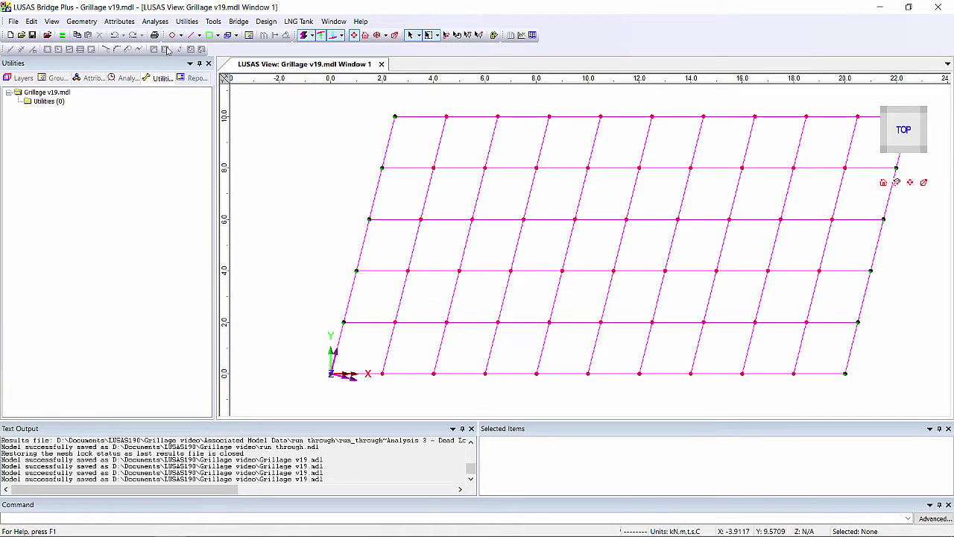
- Create a new Bridge Deck (Grillage) Girder with Top Slab geometric attribute
left_click(119, 21)
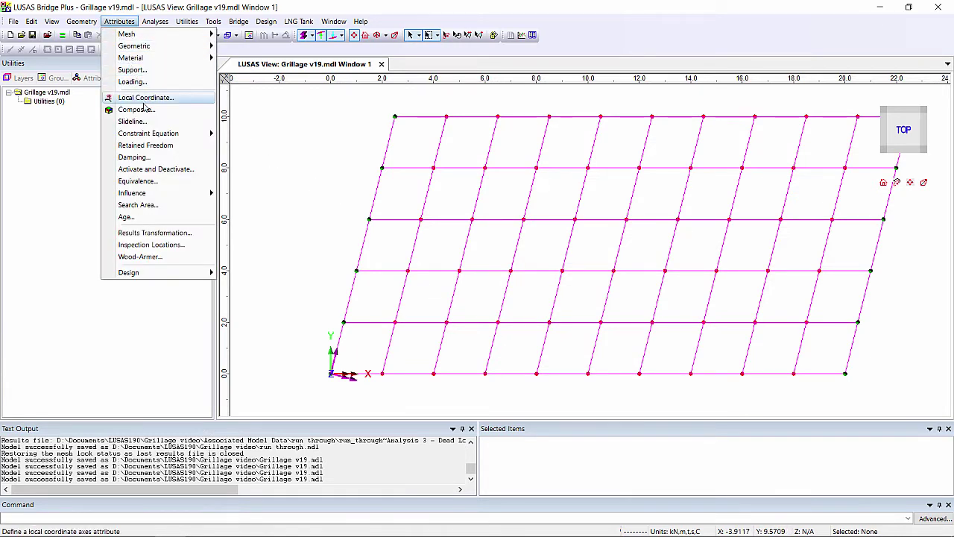
mouse_move(164, 46)
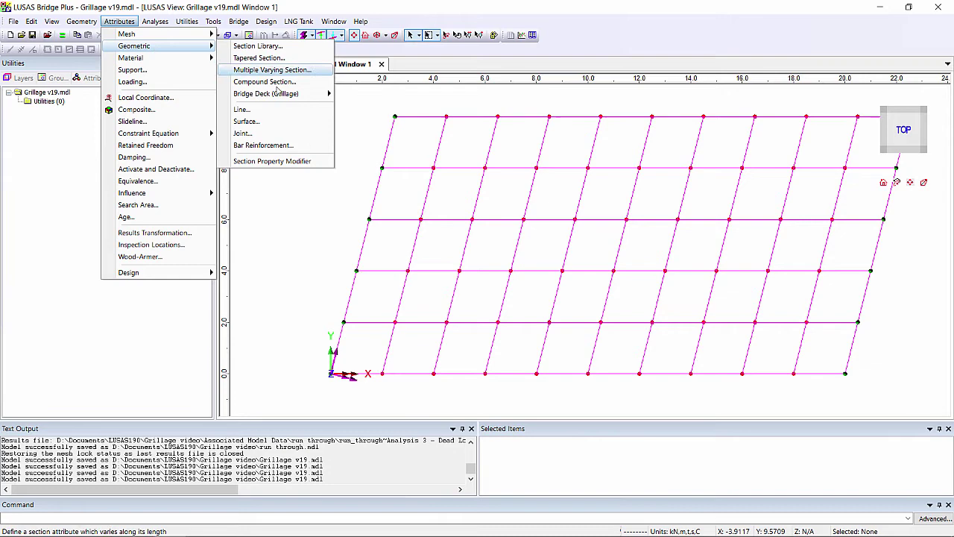
mouse_move(277, 93)
left_click(365, 109)
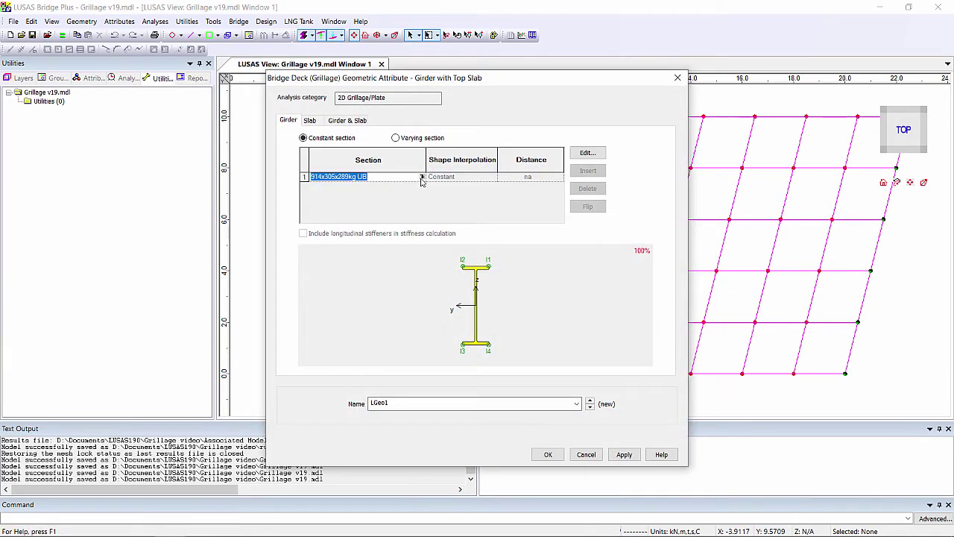
- Choose the UK Sections Precast Y Beams Y6 section as its girder
left_click(422, 177)
scroll(546, 328, "down", 3)
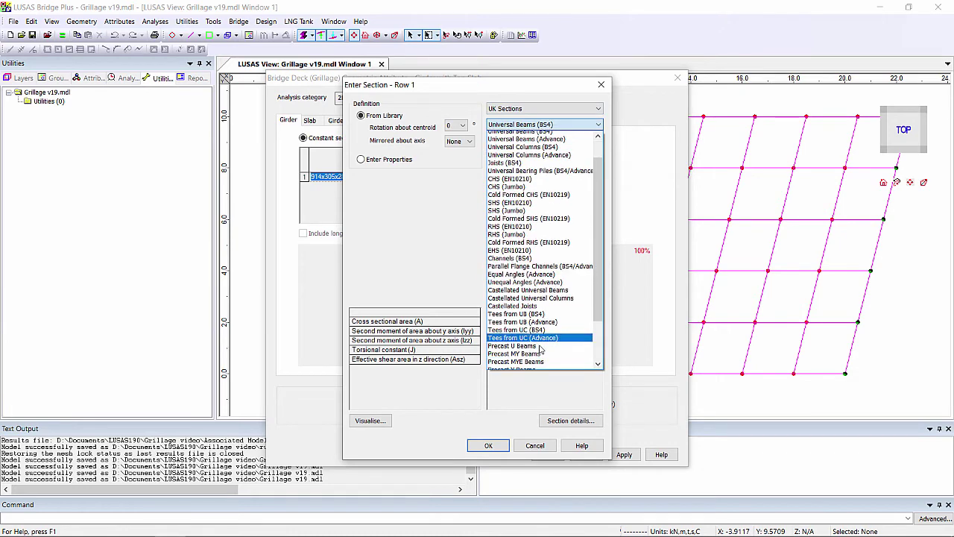
key("Escape")
scroll(552, 330, "down", 2)
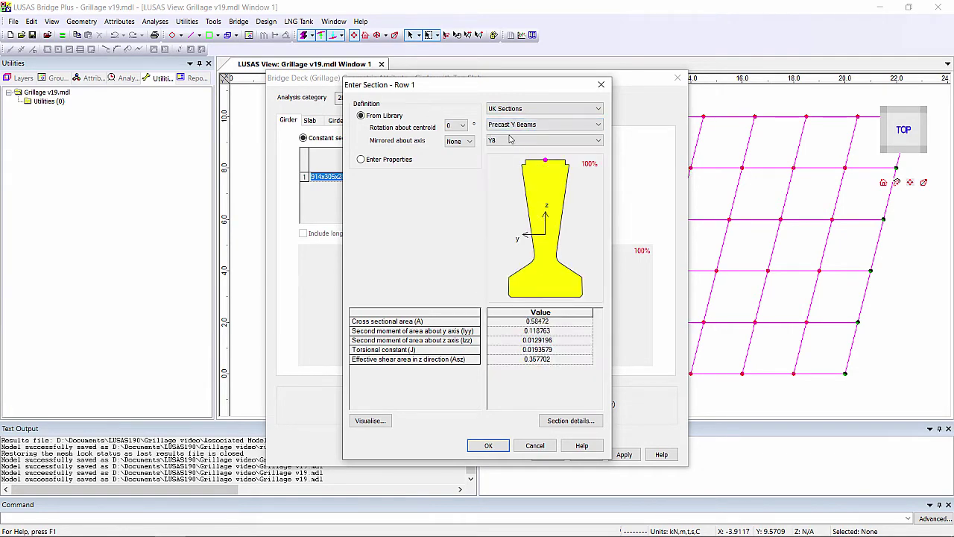
left_click(509, 140)
left_click(504, 169)
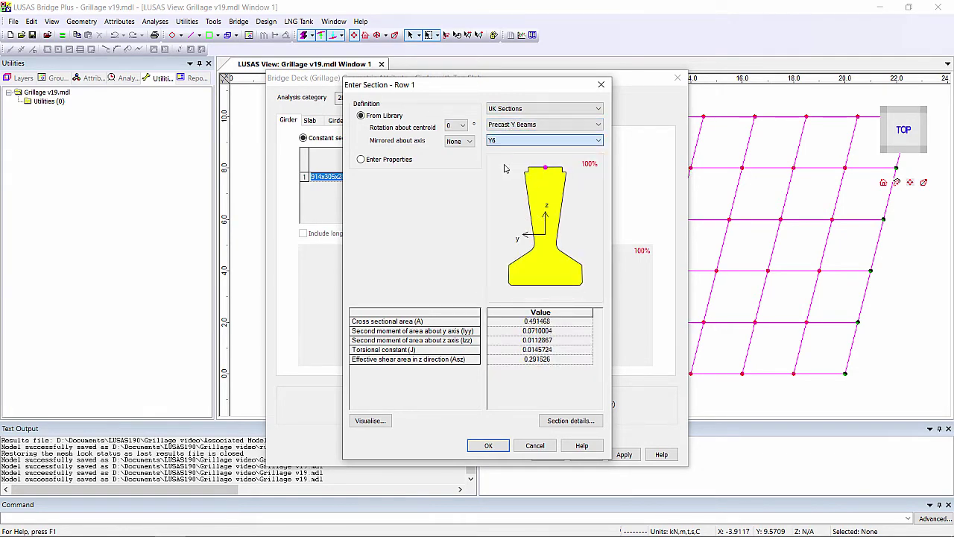
left_click(488, 445)
- Enter slab width b = 2 and thickness t = 0.25 on the Slab tab
left_click(309, 120)
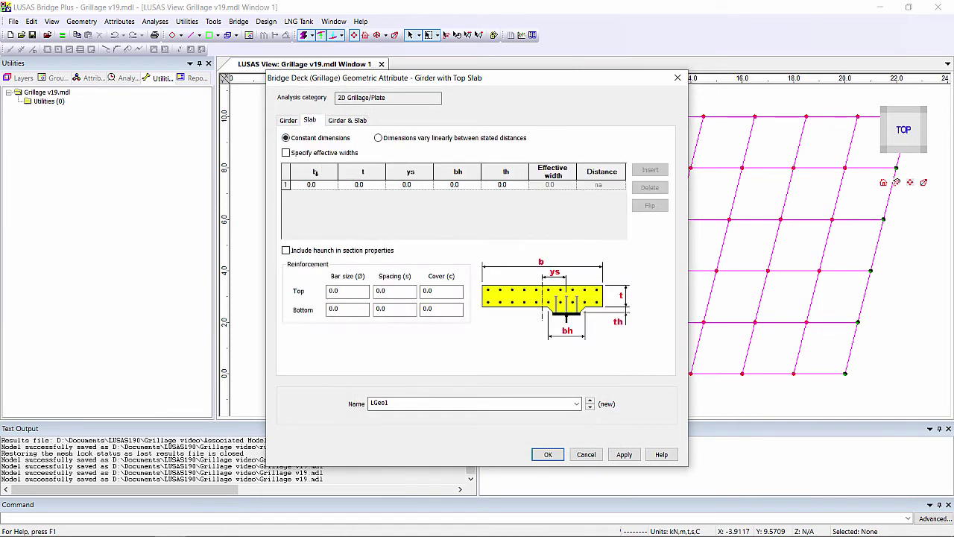
left_click(325, 184)
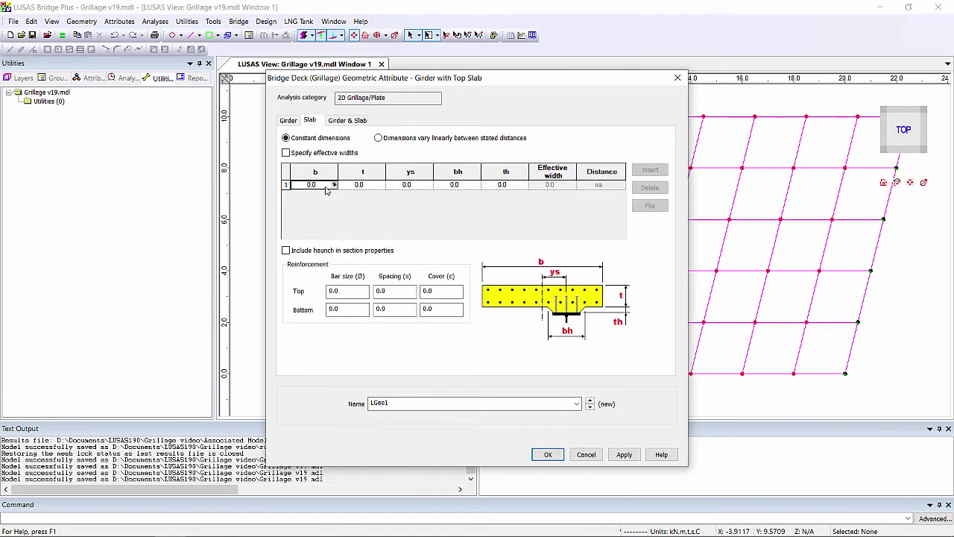
type("2")
left_click(369, 189)
type("0")
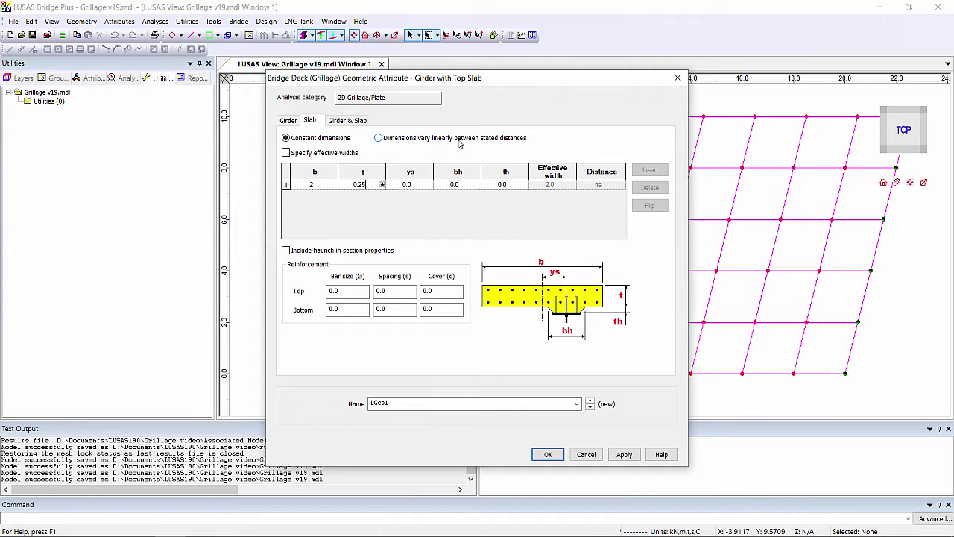
- Keep the slab Uncracked (concrete only), sum slab and girder torsion, and name it Longitudinal Beam
left_click(364, 124)
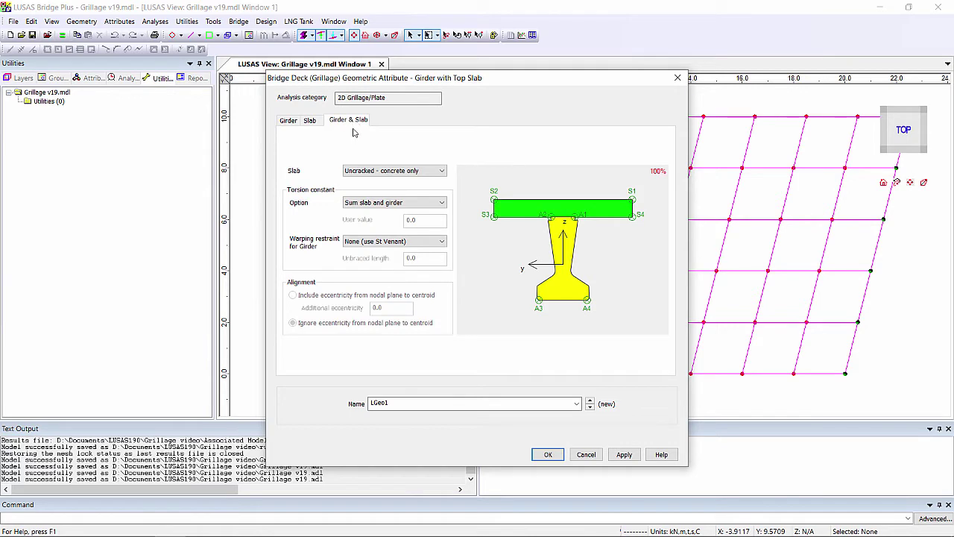
left_click(395, 171)
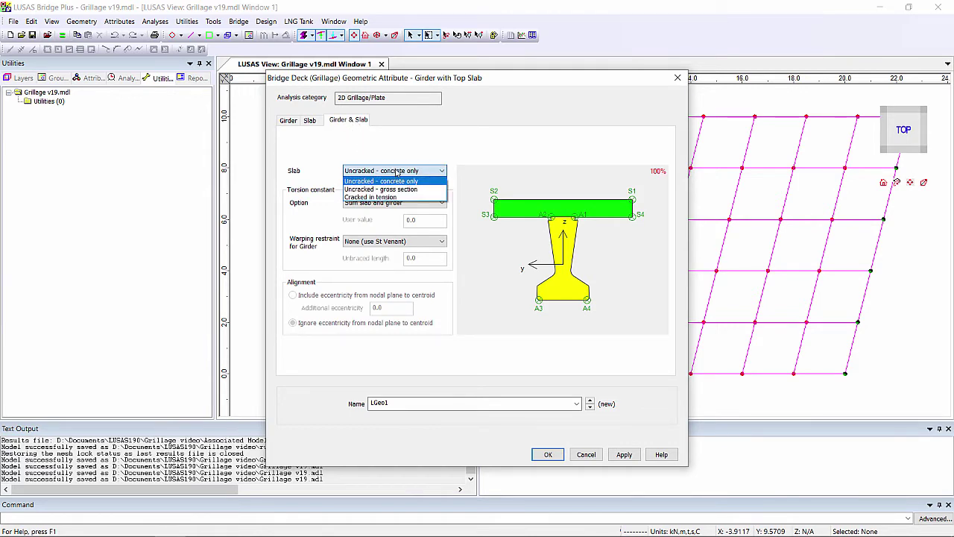
left_click(395, 171)
left_click(379, 203)
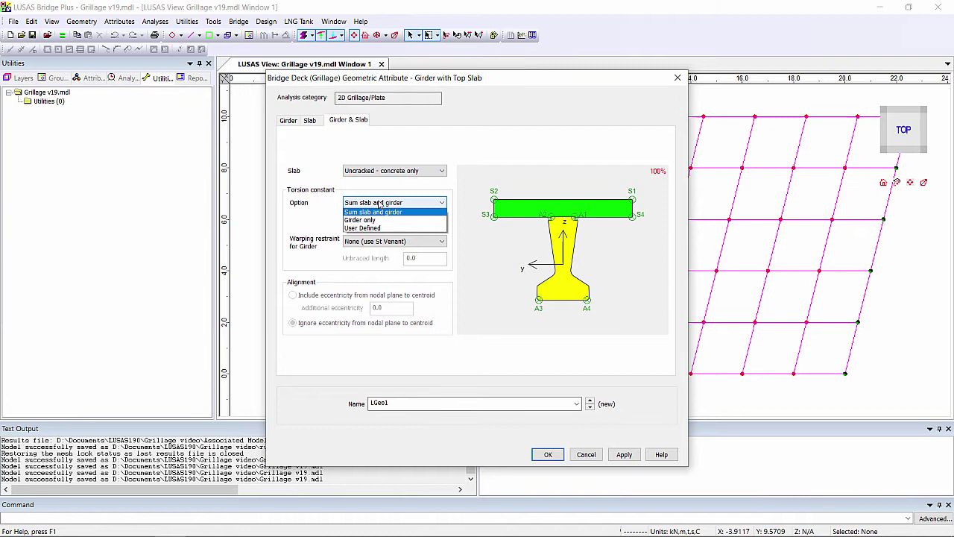
left_click(379, 203)
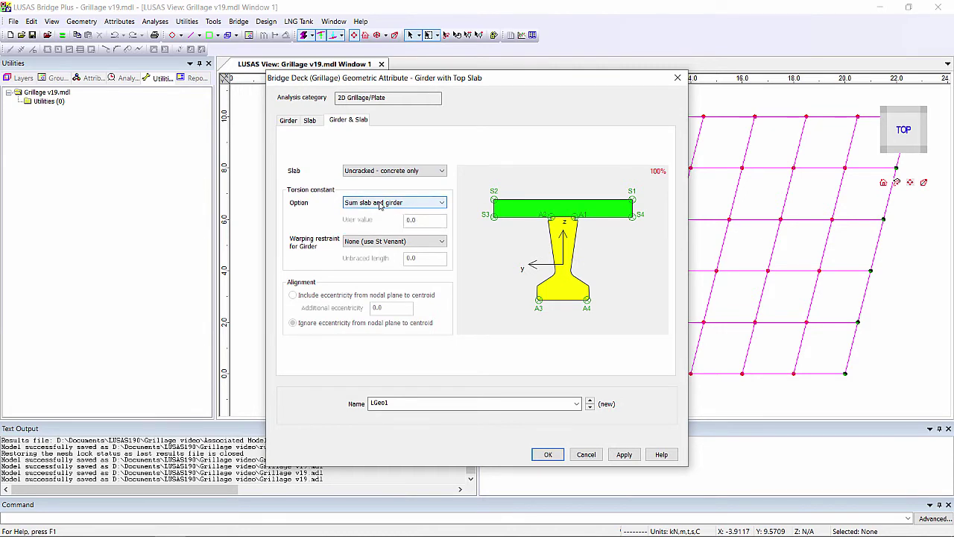
double_click(430, 403)
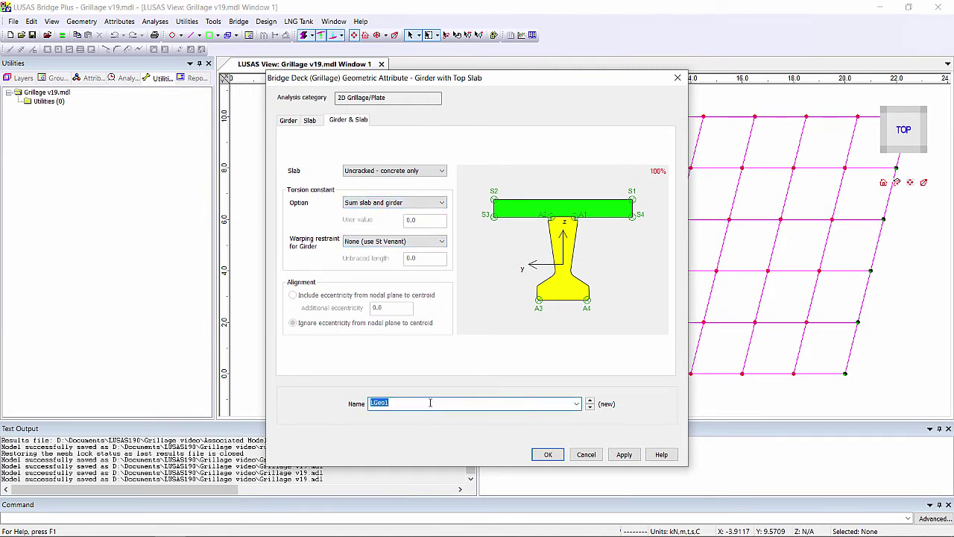
type("Longitudinal Beam")
- Save Longitudinal Beam, then start a deck slab attribute with b 1.94 and t 0.25
left_click(547, 454)
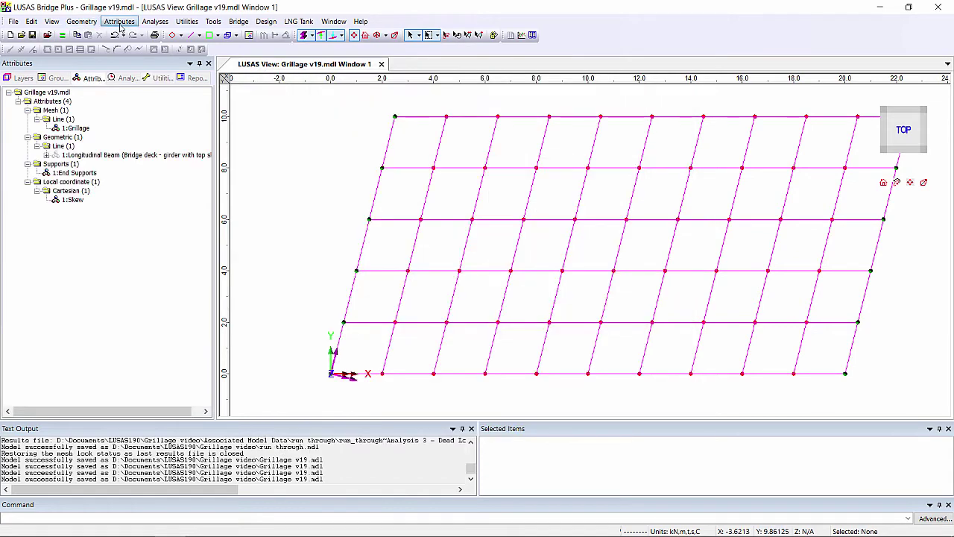
left_click(119, 21)
mouse_move(142, 48)
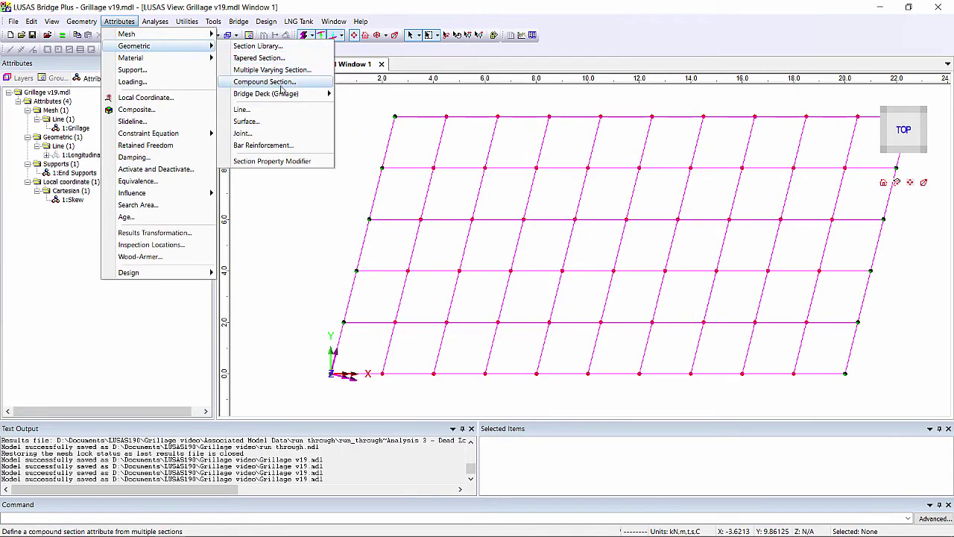
mouse_move(296, 95)
left_click(380, 95)
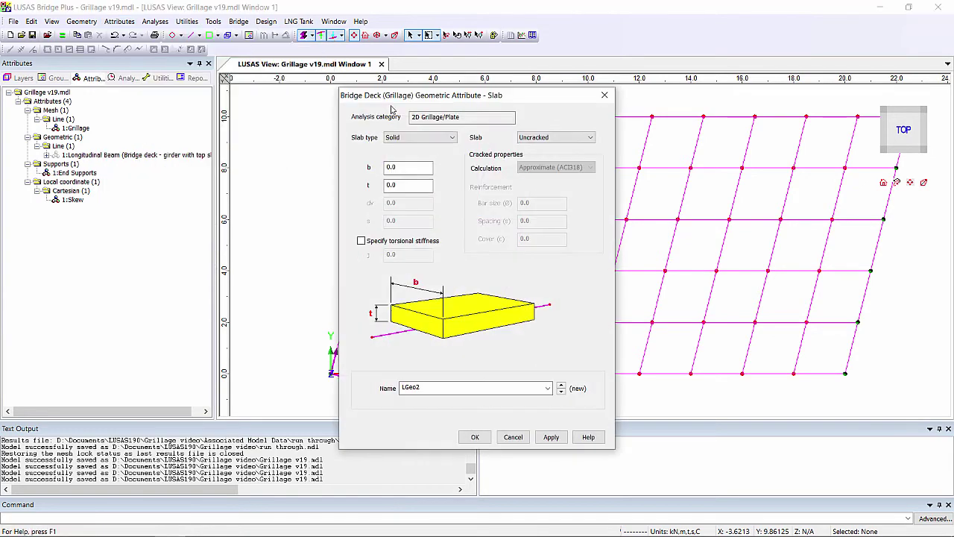
left_click(416, 167)
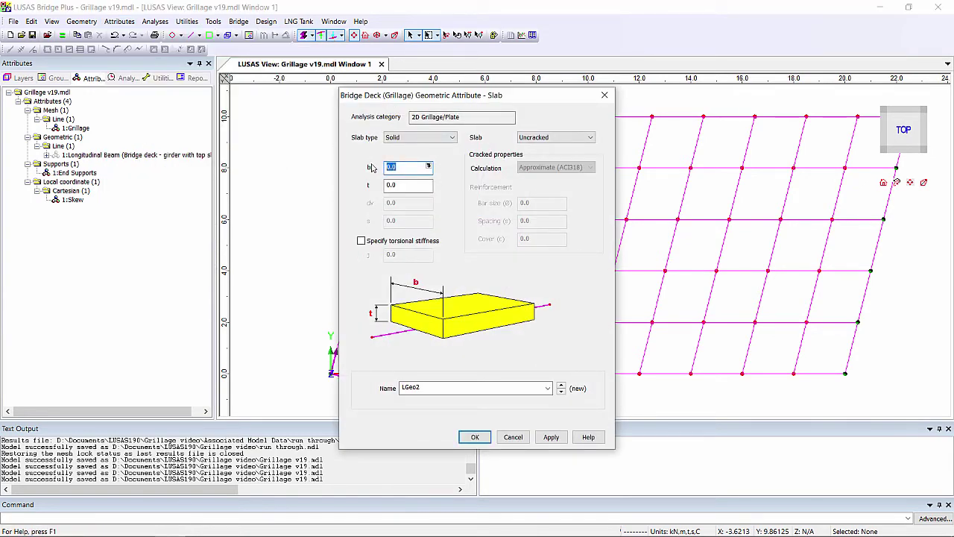
type("1.94")
left_click(407, 185)
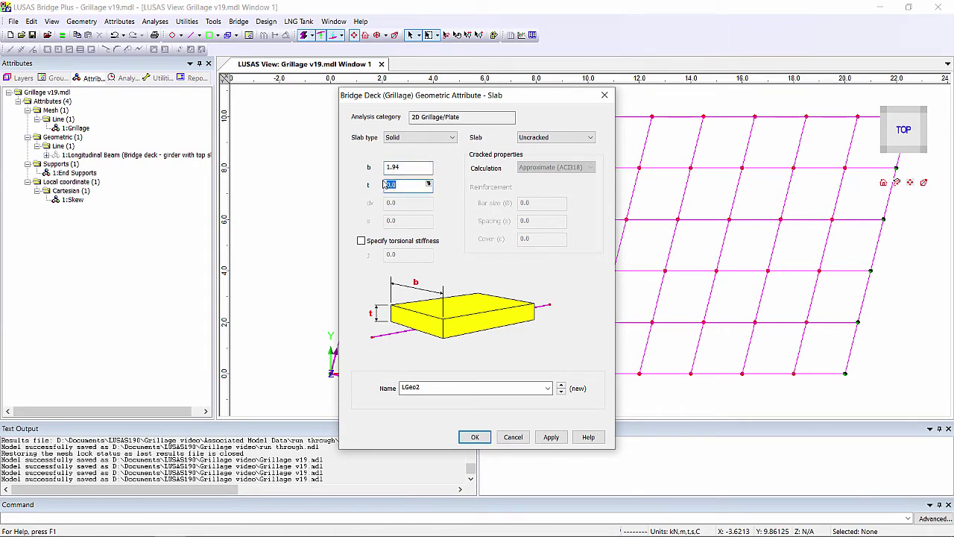
type("0")
- Keep the slab Solid, make it cracked in flexure, and create it as Transverse slab
left_click(418, 137)
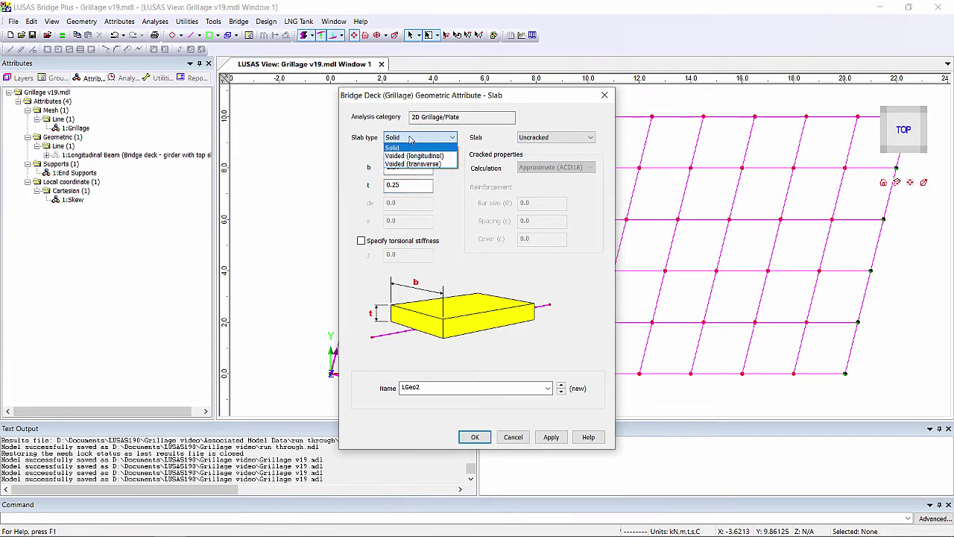
left_click(410, 147)
left_click(560, 138)
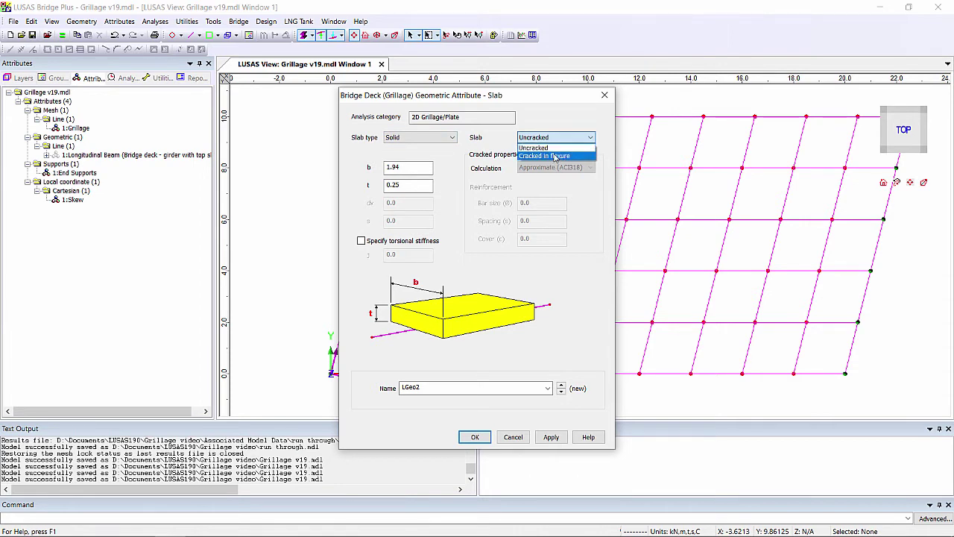
left_click(556, 156)
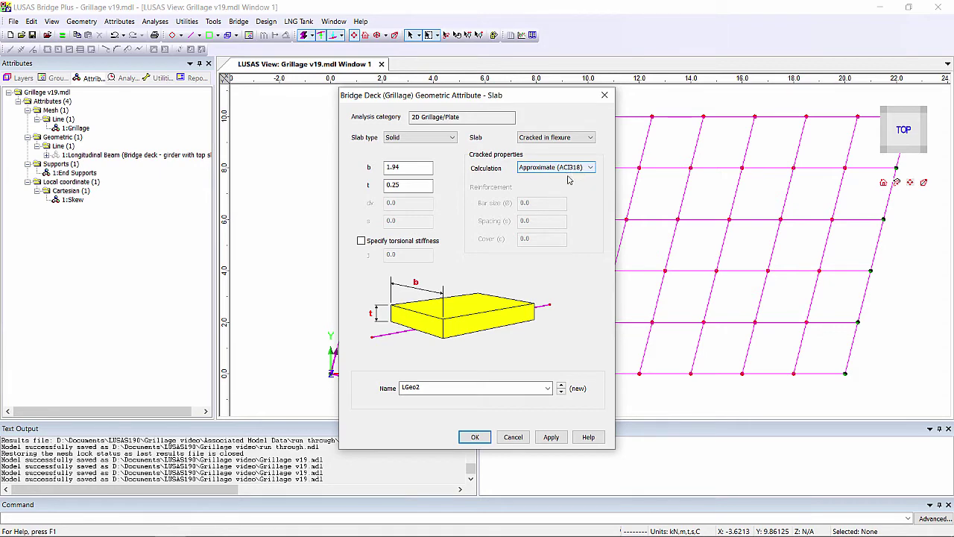
left_click(450, 388)
type("Transverse slab")
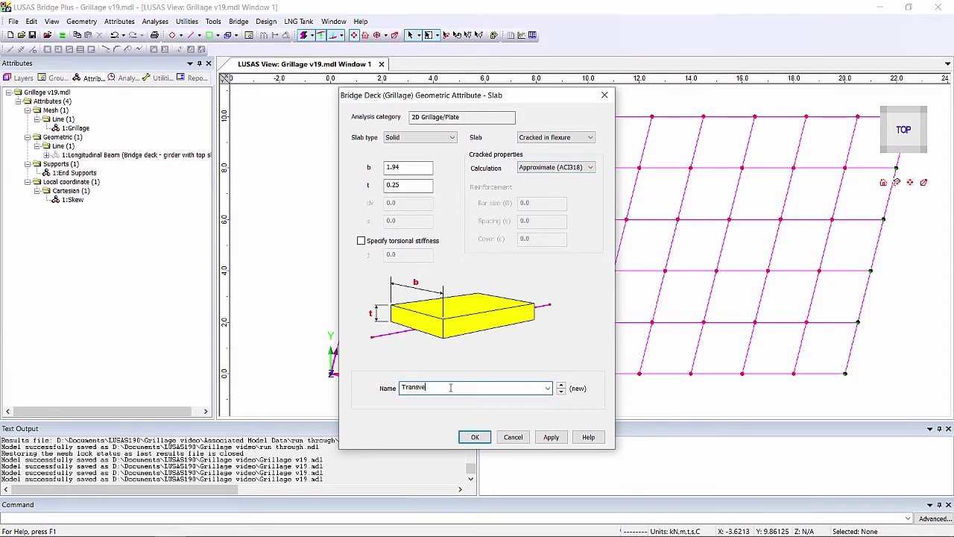
left_click(478, 437)
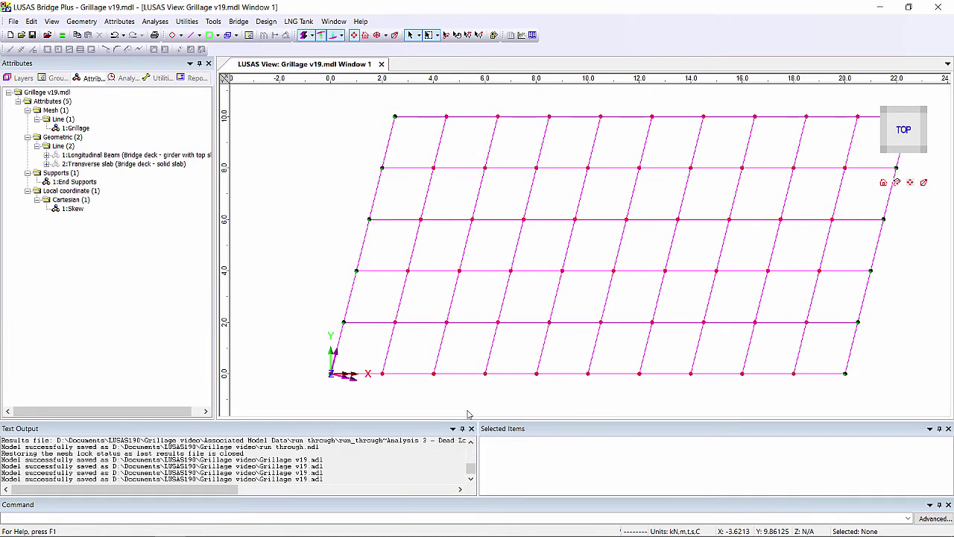
- Assign Longitudinal Beam to the Longitudinal Beams and Edge Beams group lines, viewing the girders side-on
left_click(104, 155)
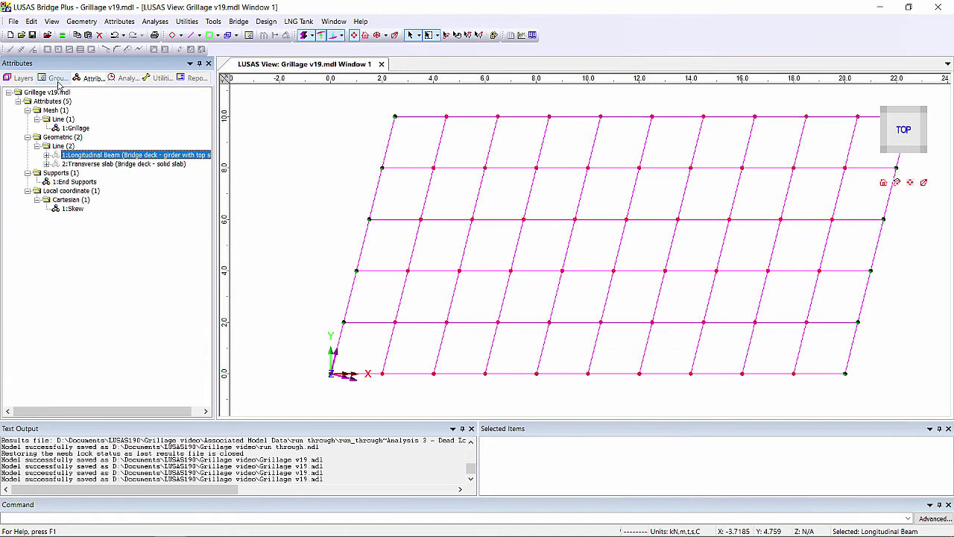
left_click(58, 79)
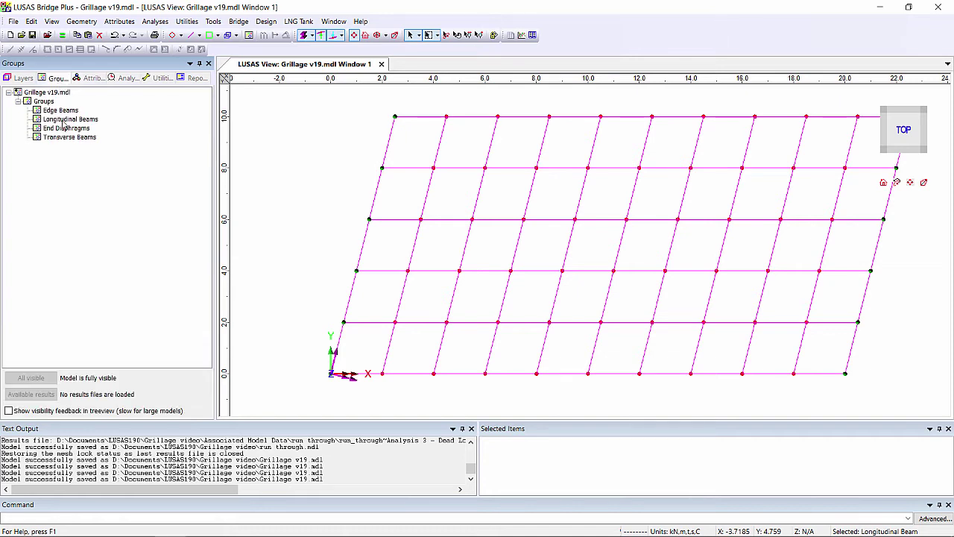
left_click_drag(59, 88, 64, 121)
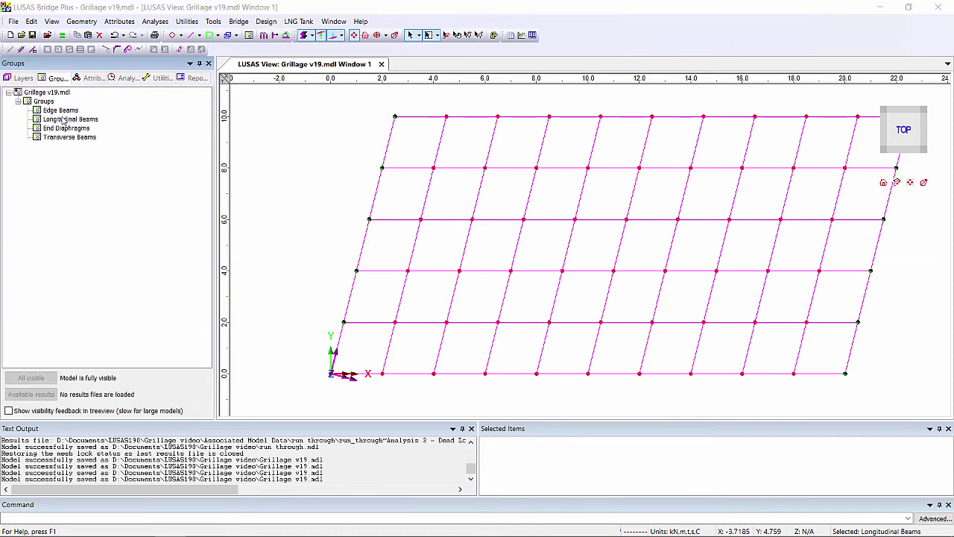
left_click(426, 299)
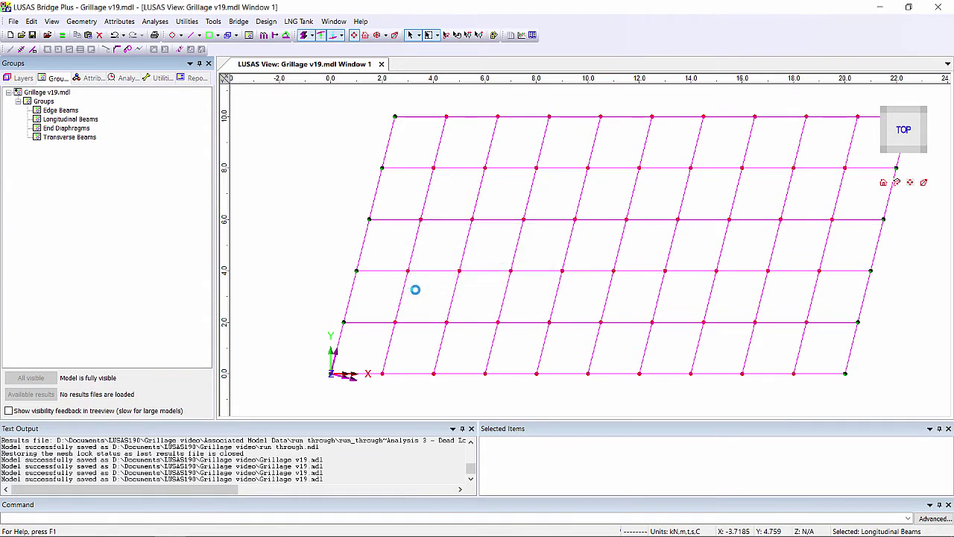
left_click(70, 111)
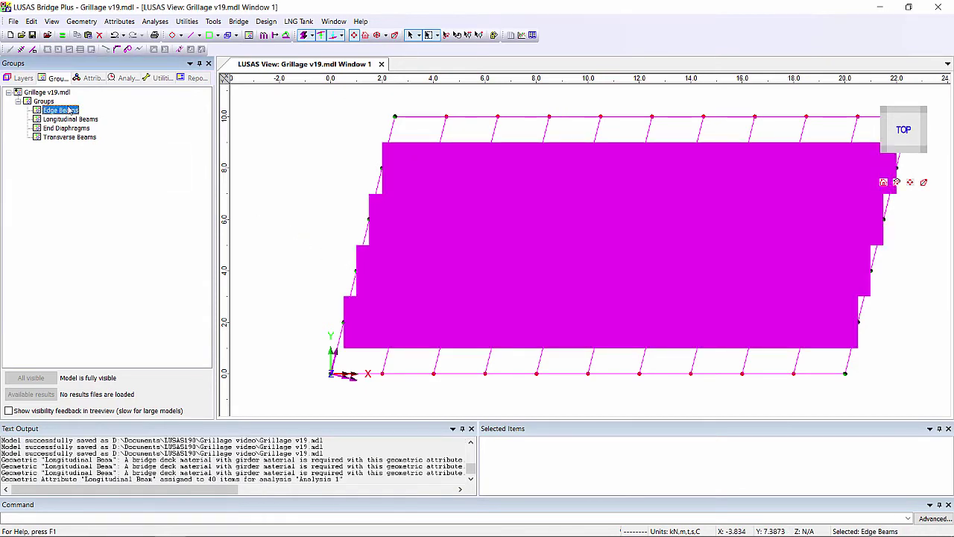
key("ctrl+v")
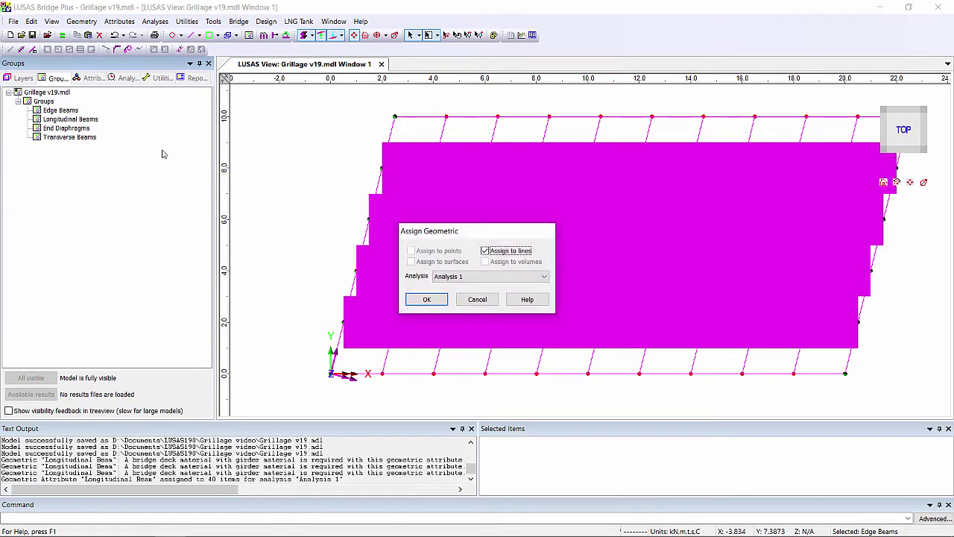
left_click(427, 299)
middle_click_drag(430, 302, 628, 179)
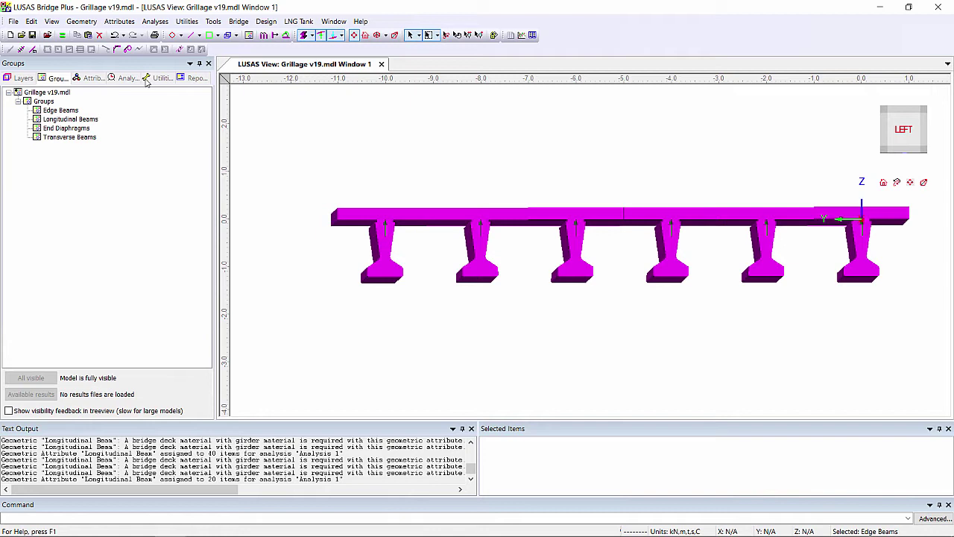
- Assign the Transverse slab attribute to the lines of the Transverse Beams and End Diaphragms groups
left_click(86, 80)
left_click(98, 163)
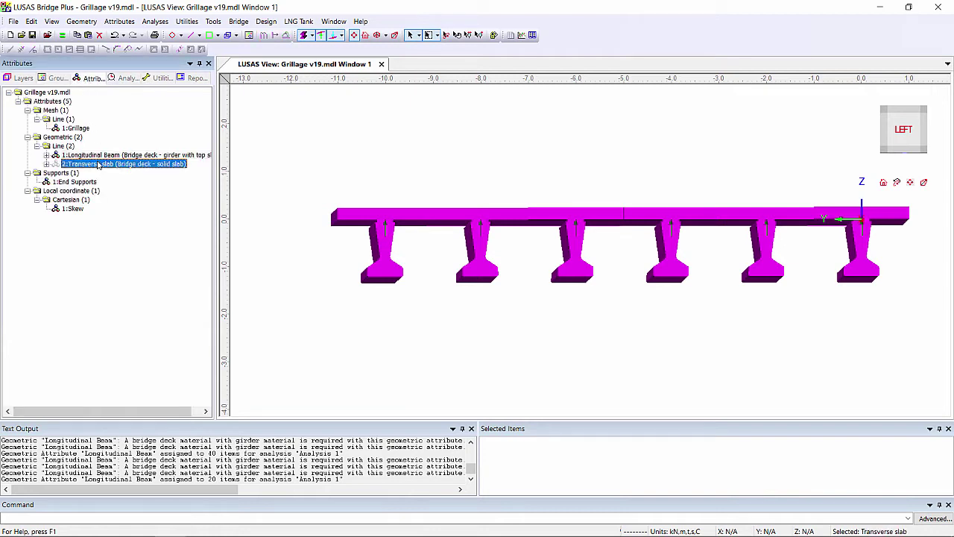
left_click(55, 77)
left_click(66, 137)
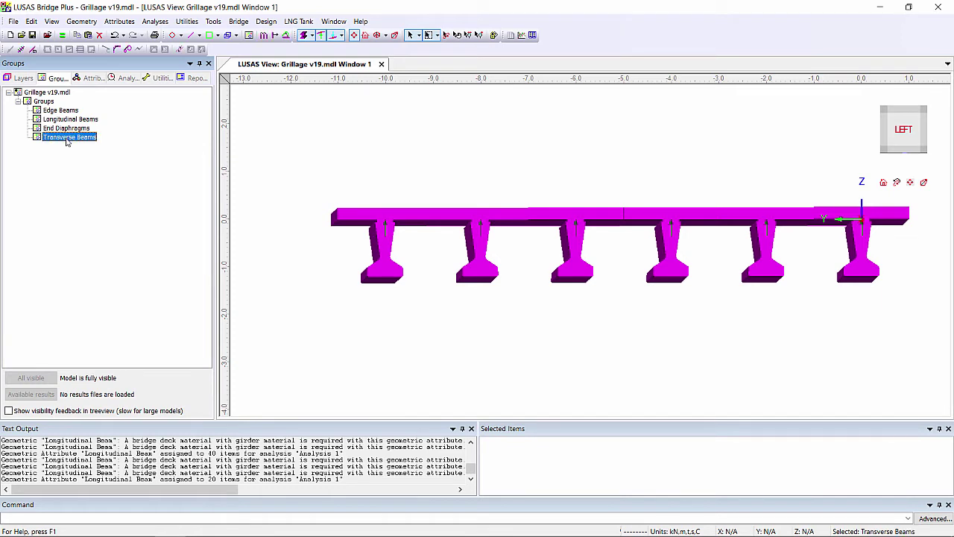
key("ctrl+v")
left_click(422, 301)
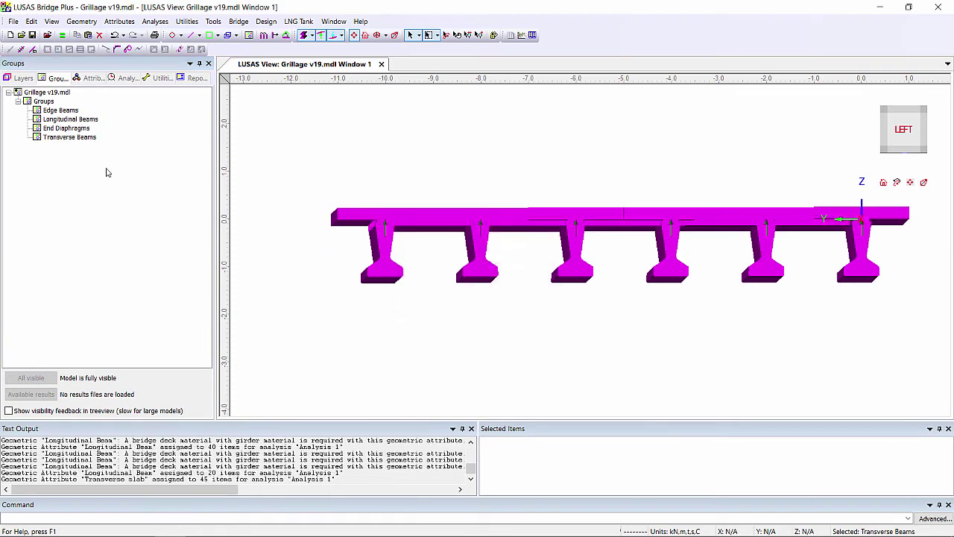
left_click(66, 128)
key("ctrl+v")
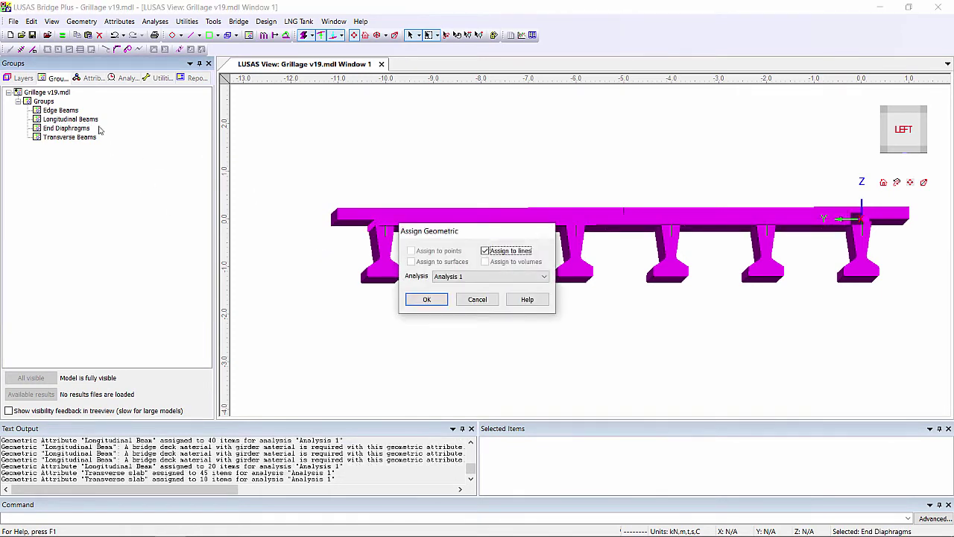
left_click(428, 300)
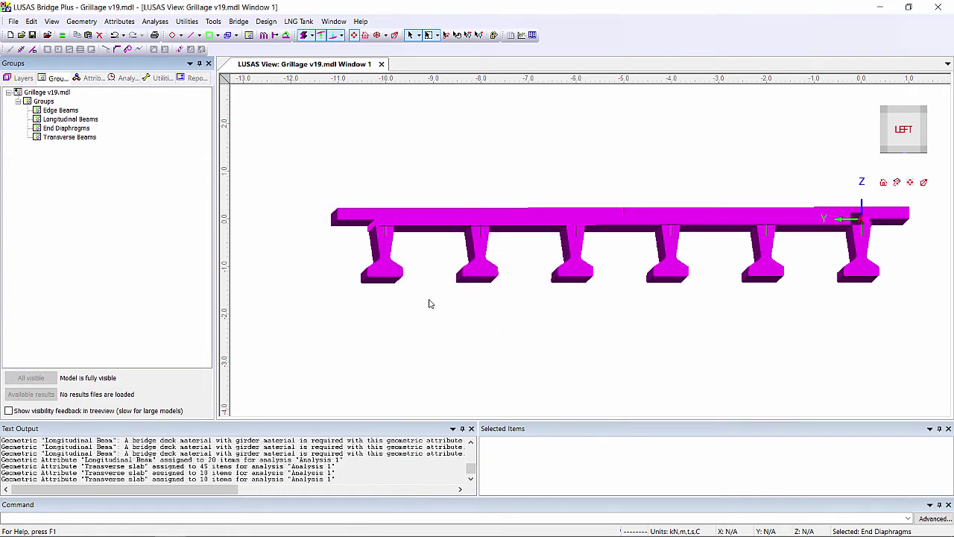
left_click(90, 78)
- In the Material Library, choose Concrete as the type and UK as the region
left_click(117, 21)
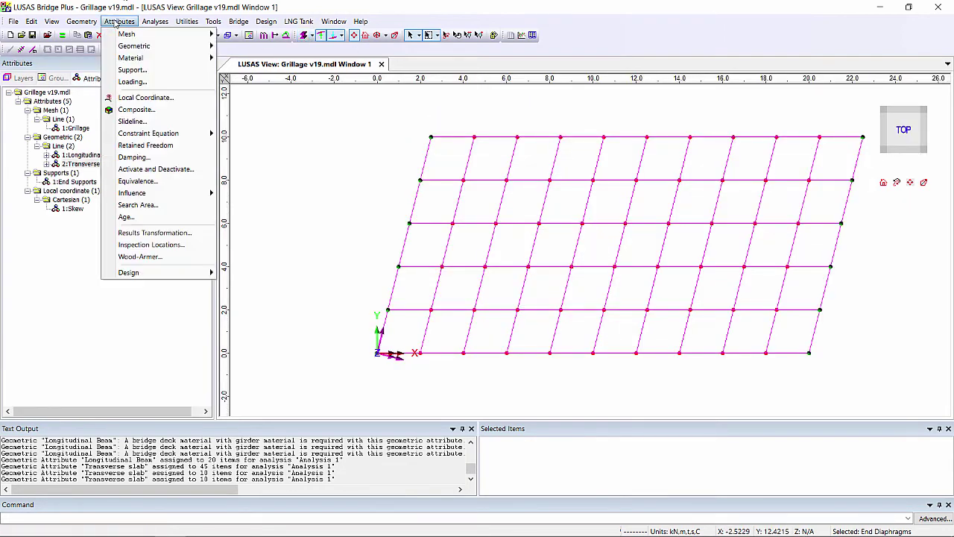
mouse_move(133, 57)
left_click(242, 58)
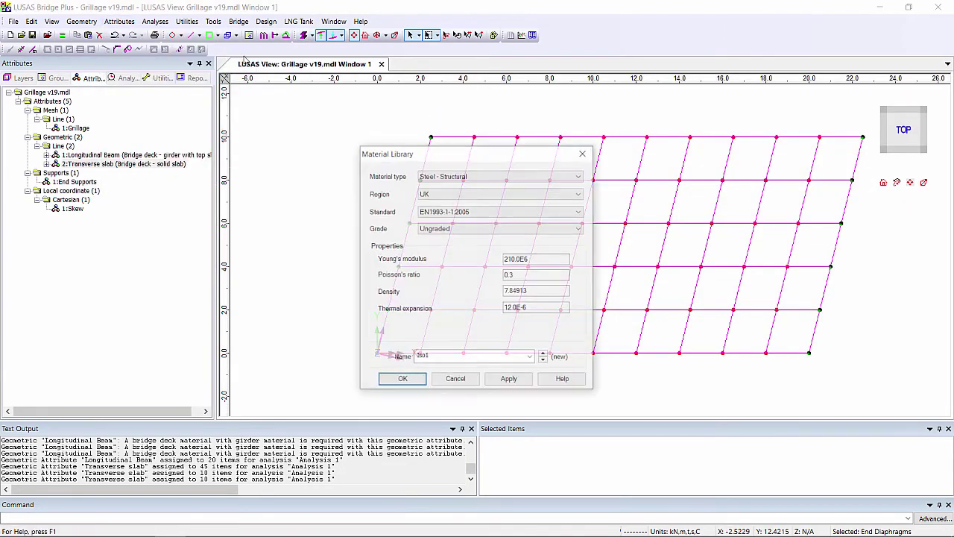
left_click(447, 178)
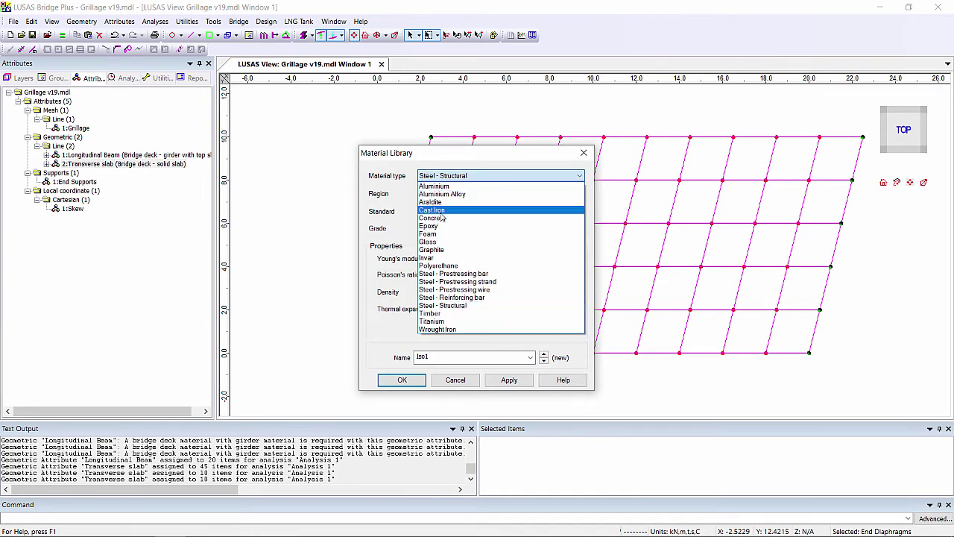
left_click(440, 218)
left_click(447, 193)
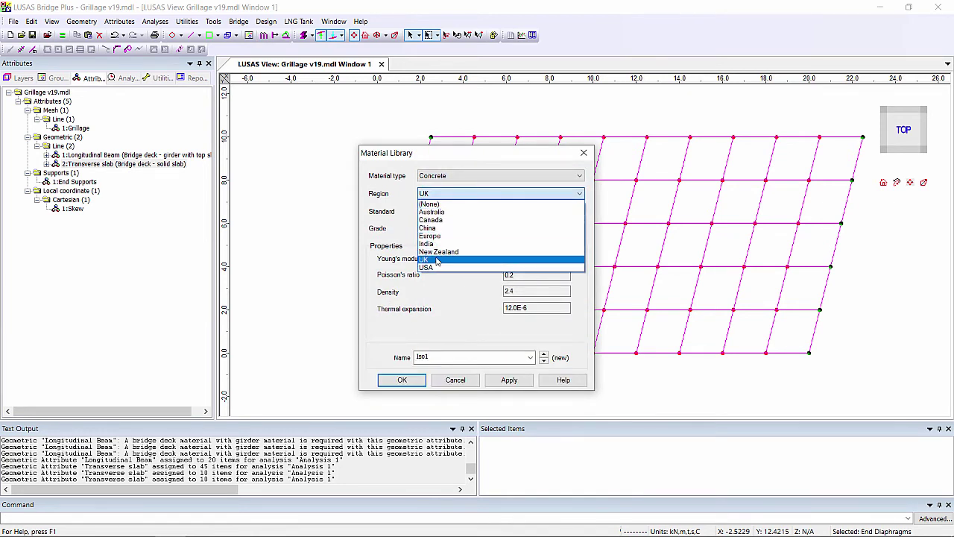
left_click(438, 260)
- Pick EN1992-2:2005 grade C50/60 and create it as material ST
left_click(441, 212)
left_click(461, 261)
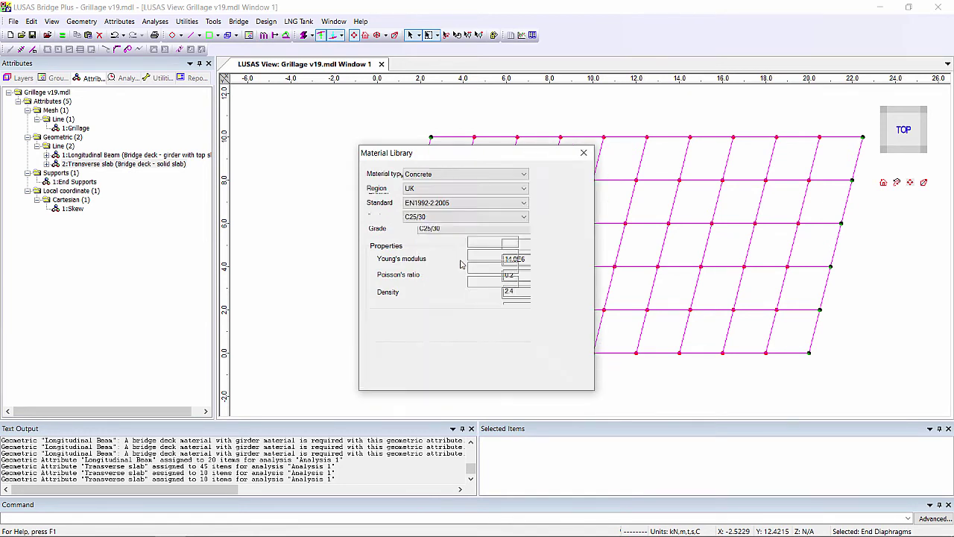
left_click(477, 228)
left_click(462, 251)
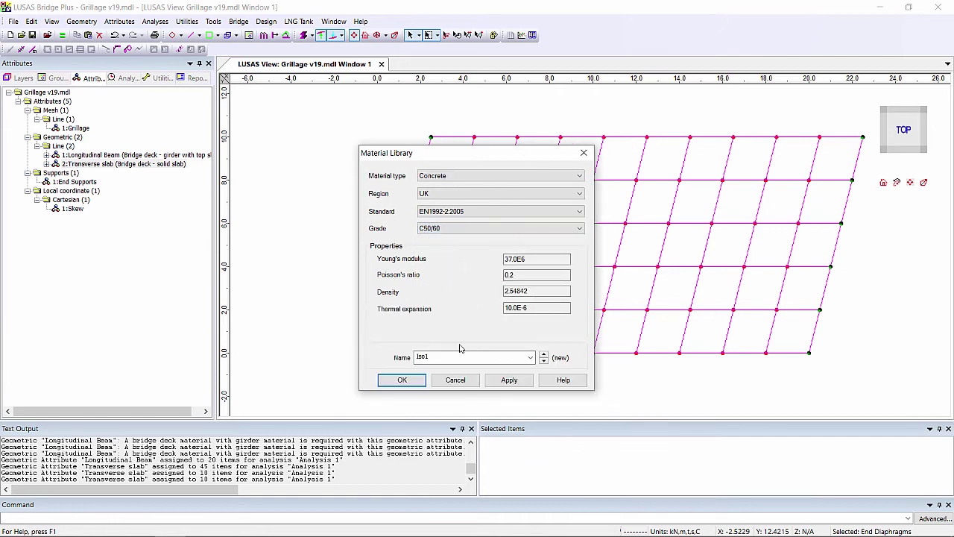
double_click(461, 356)
type("ST")
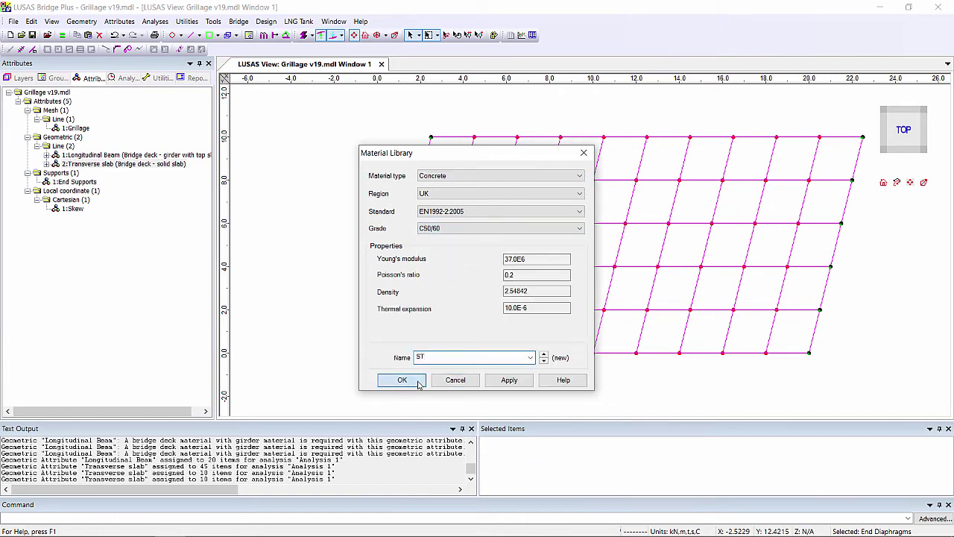
left_click(401, 380)
- Derive material LT from ST with Young's modulus divided by 3 (37.0E6/3)
right_click(168, 192)
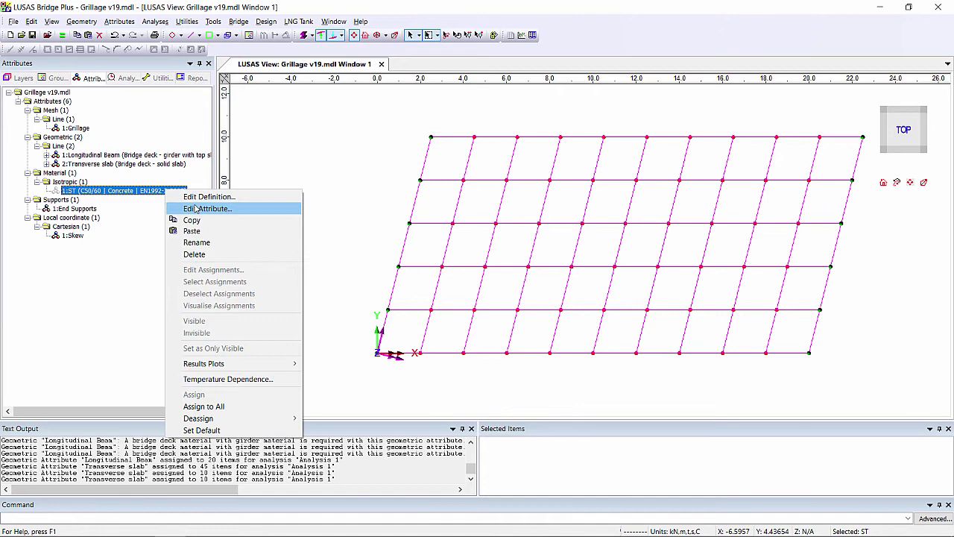
left_click(196, 209)
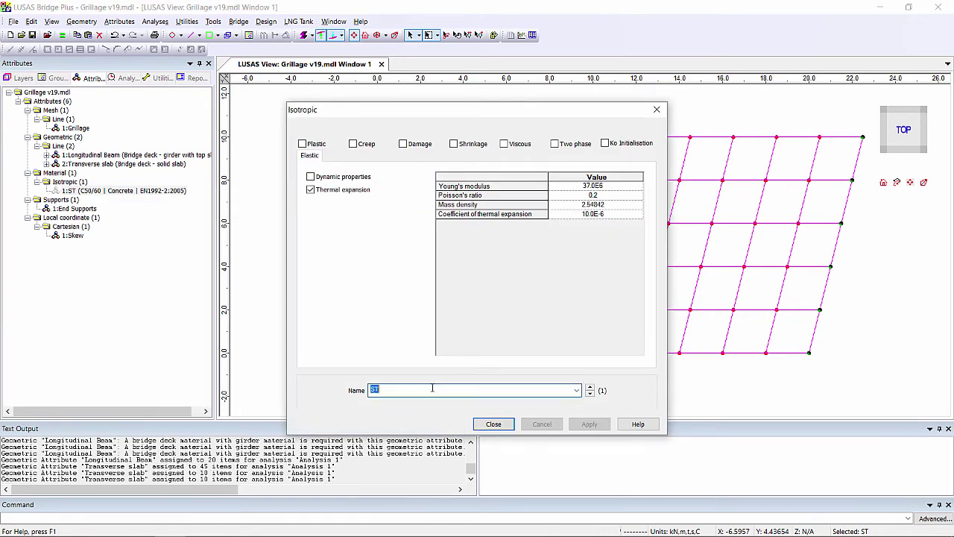
type("LT")
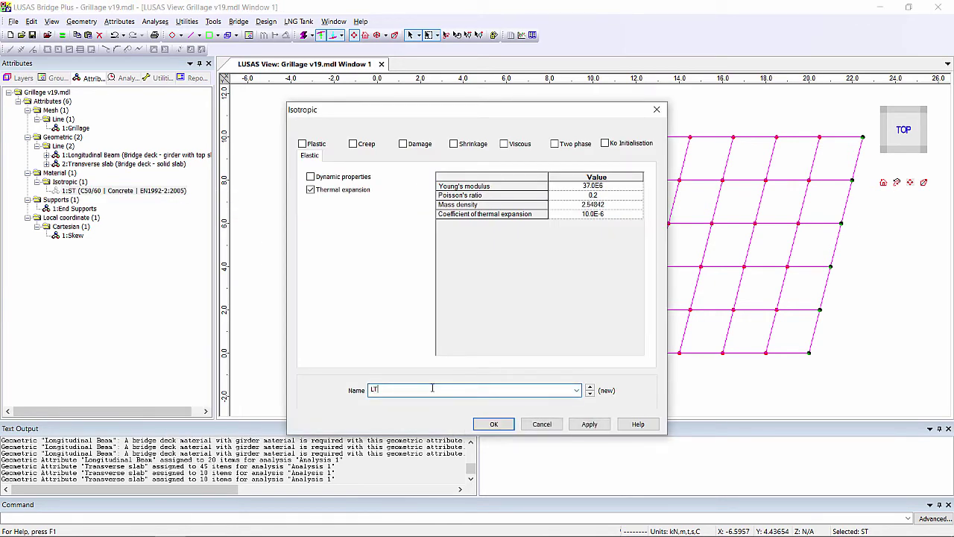
left_click(609, 186)
type("/3")
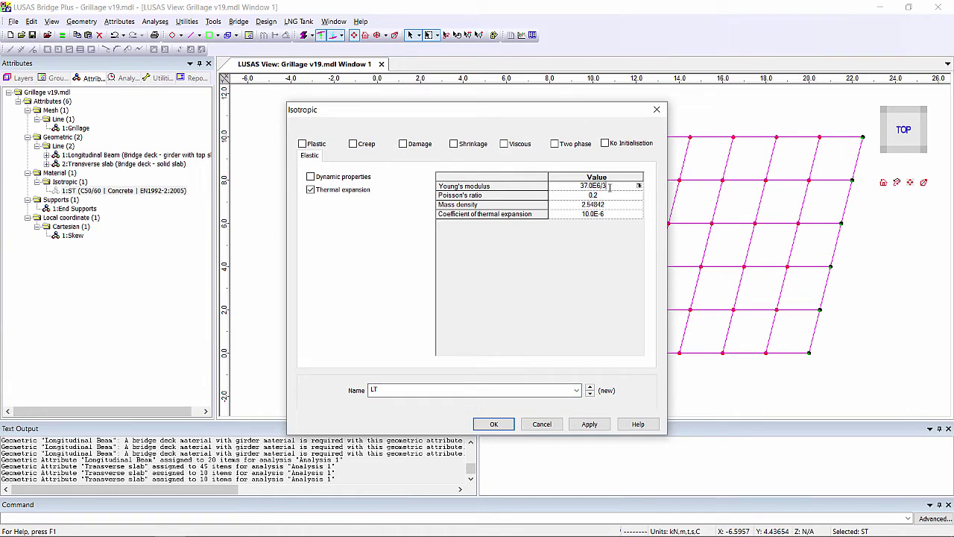
left_click(497, 425)
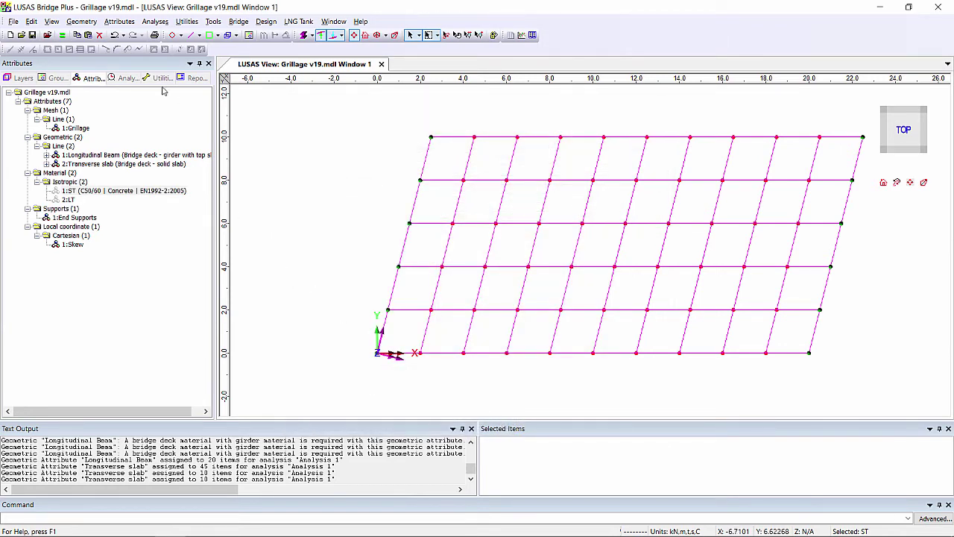
- Start a Bridge Deck (Grillage) material and set its slab material to 2:LT
left_click(113, 23)
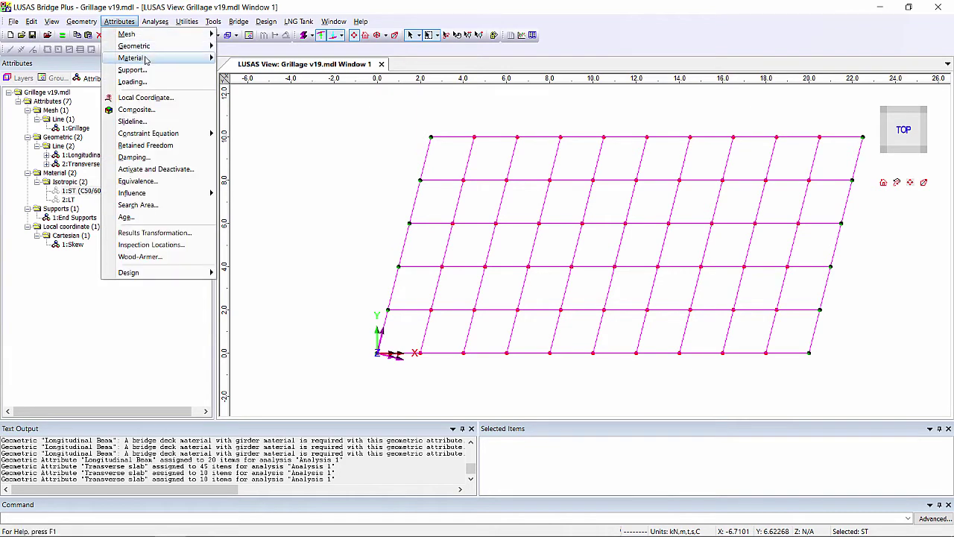
mouse_move(145, 58)
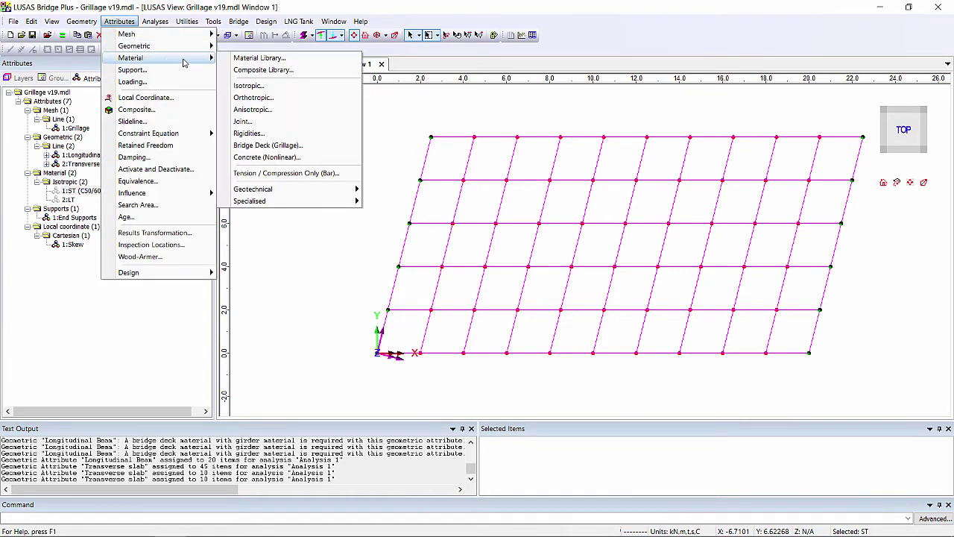
left_click(302, 146)
left_click(445, 225)
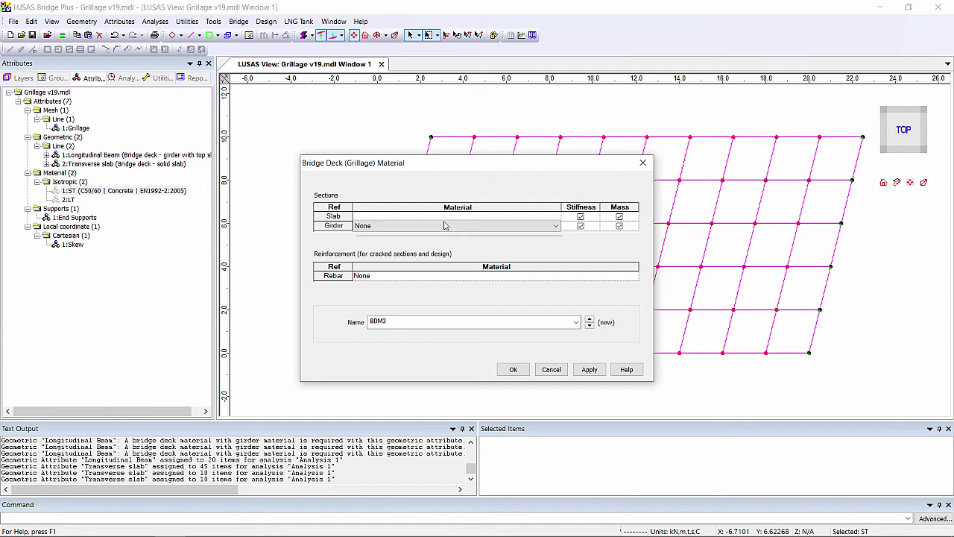
left_click(444, 225)
left_click(446, 217)
left_click(440, 216)
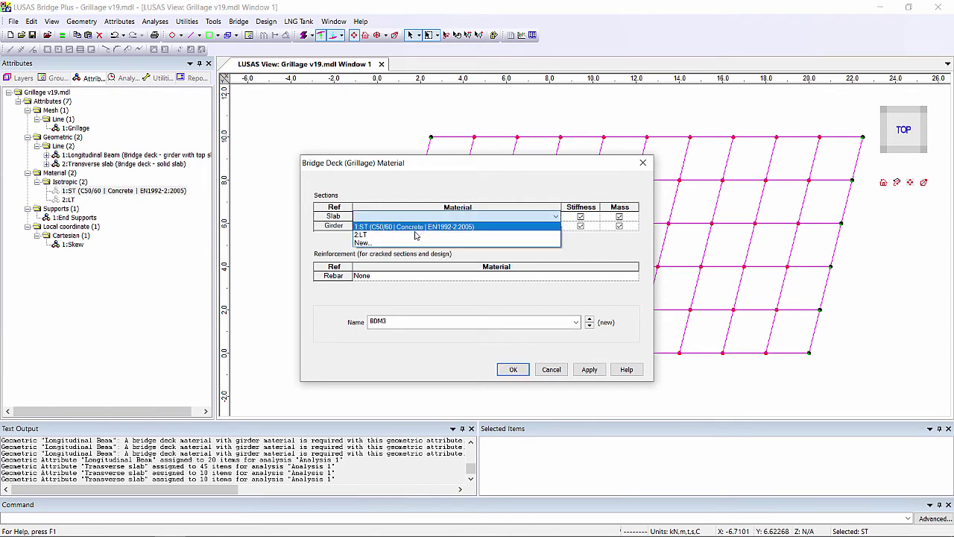
left_click(416, 235)
- Use 2:LT for the girder, exclude slab stiffness, and save as Dead Load Property
left_click(373, 225)
left_click(372, 225)
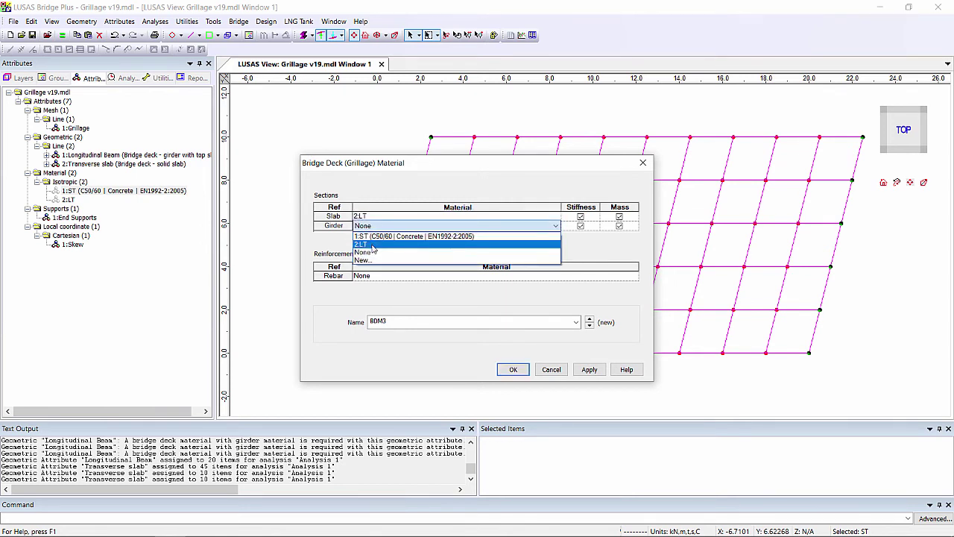
left_click(373, 245)
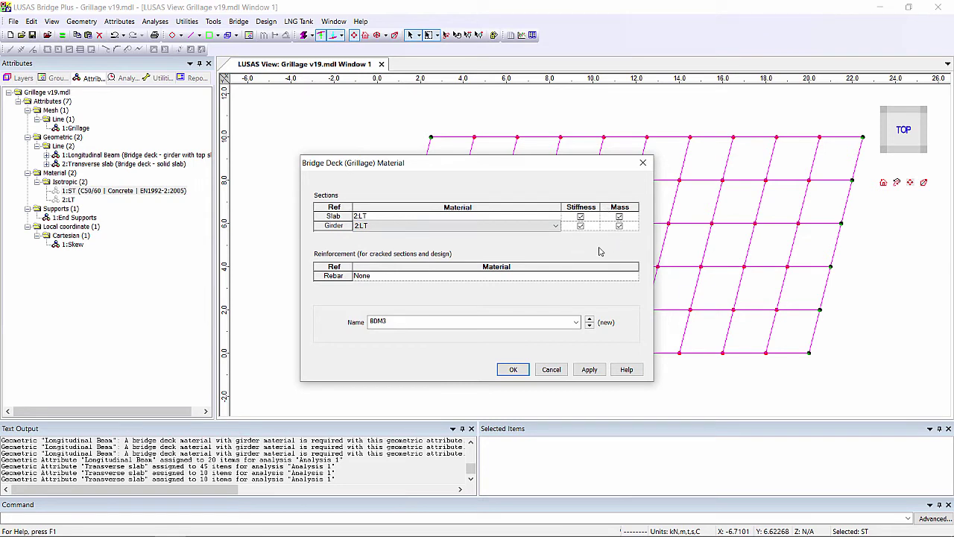
left_click(581, 217)
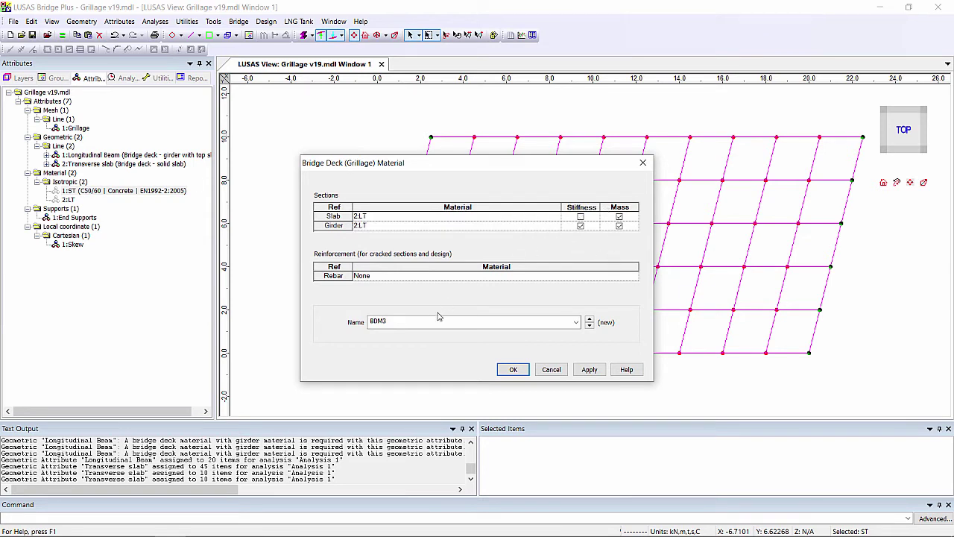
double_click(431, 321)
type("Dead Load Property")
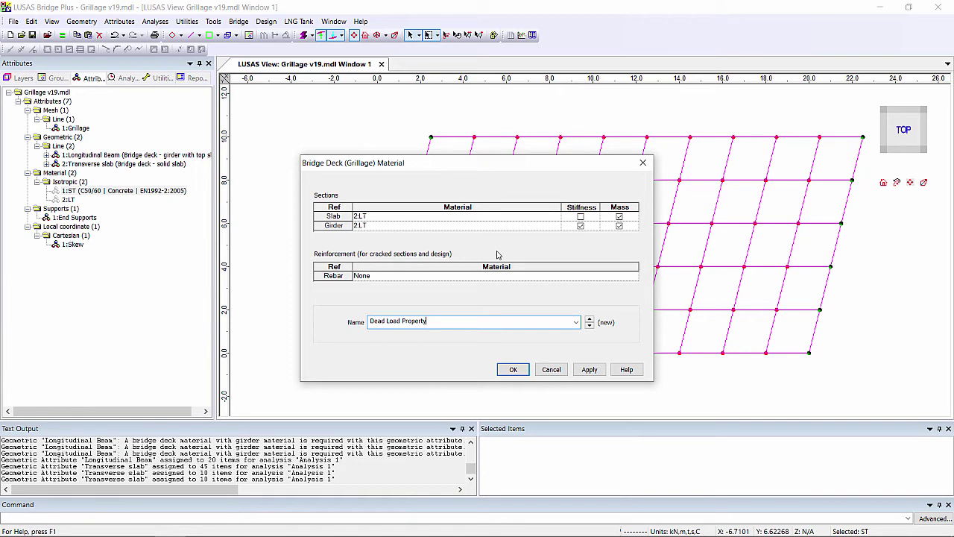
left_click(589, 369)
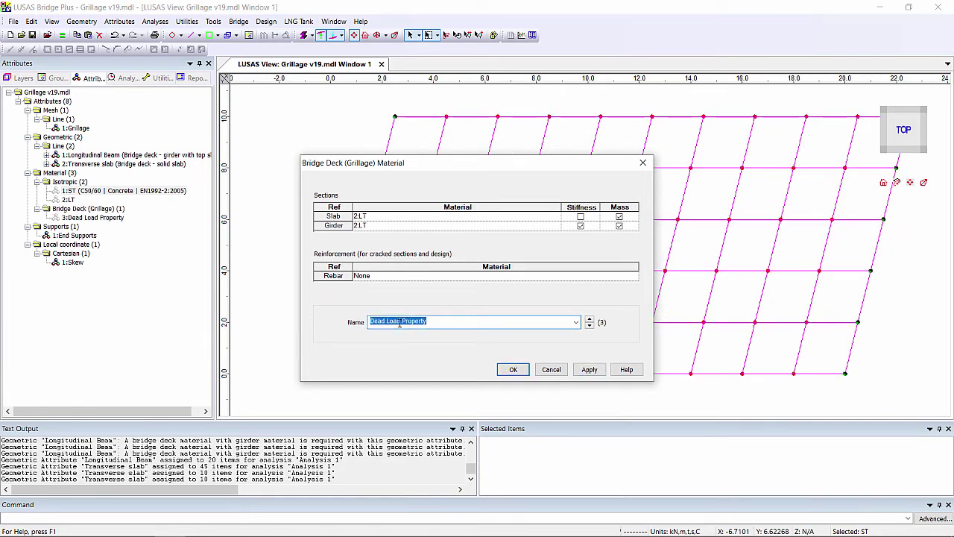
- Create 'Long term Property' with slab stiffness on and slab and girder mass switched off
left_click_drag(400, 323, 368, 322)
type("Long te")
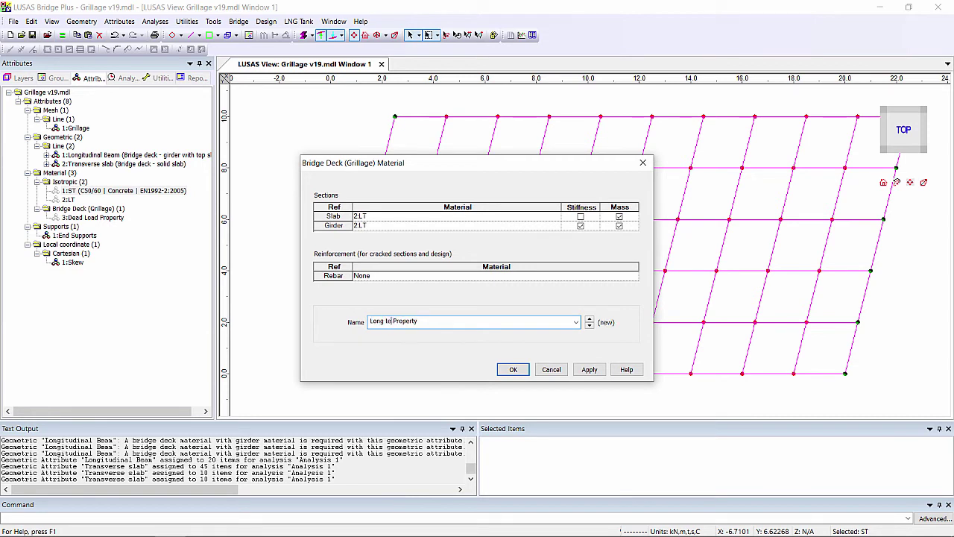
type("rm")
left_click(581, 216)
left_click(620, 216)
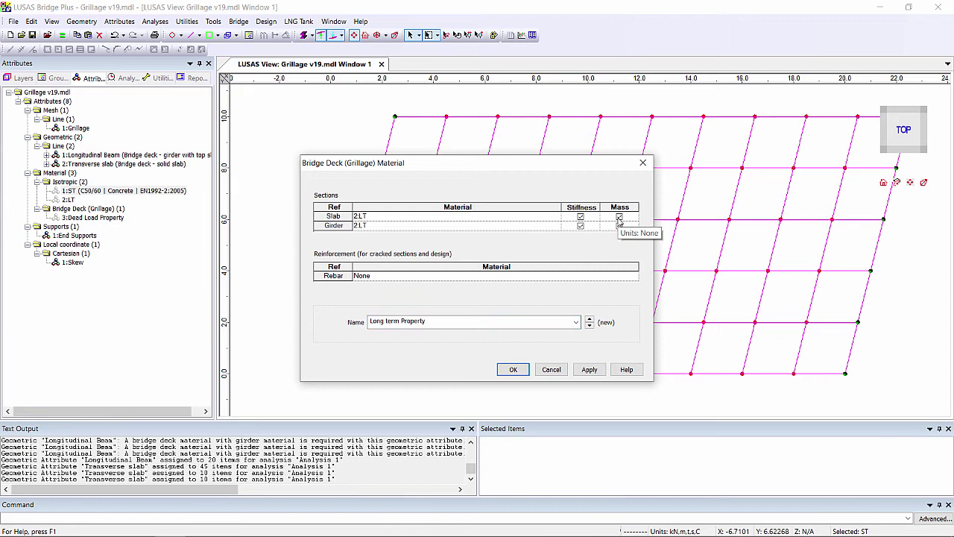
left_click(619, 225)
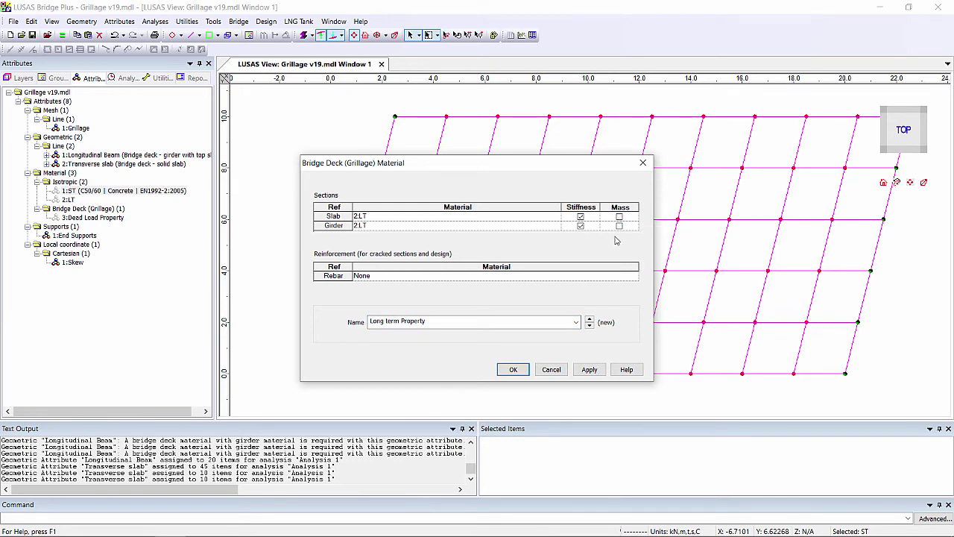
left_click(588, 369)
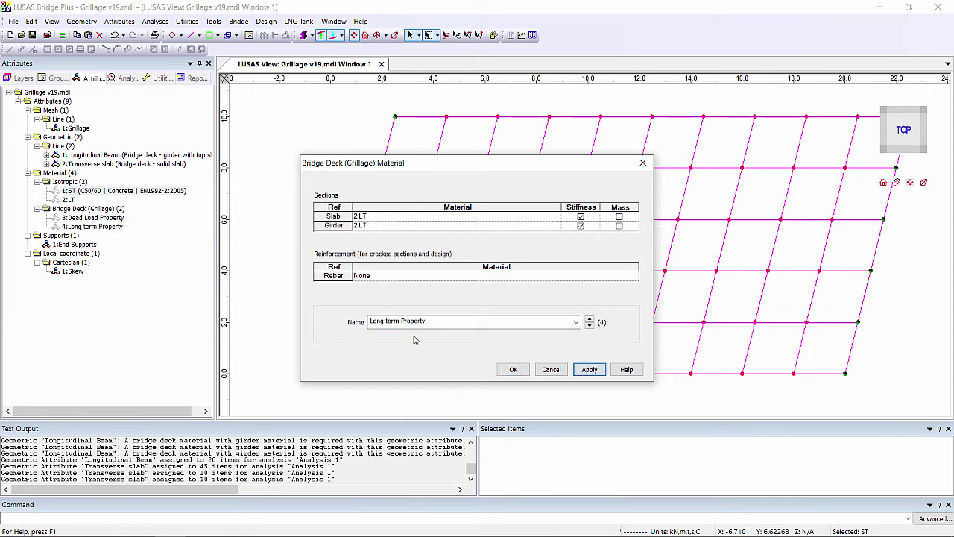
- Create 'Short term Property' using 1:ST concrete for both girder and slab
left_click(395, 321)
double_click(376, 321)
type("S")
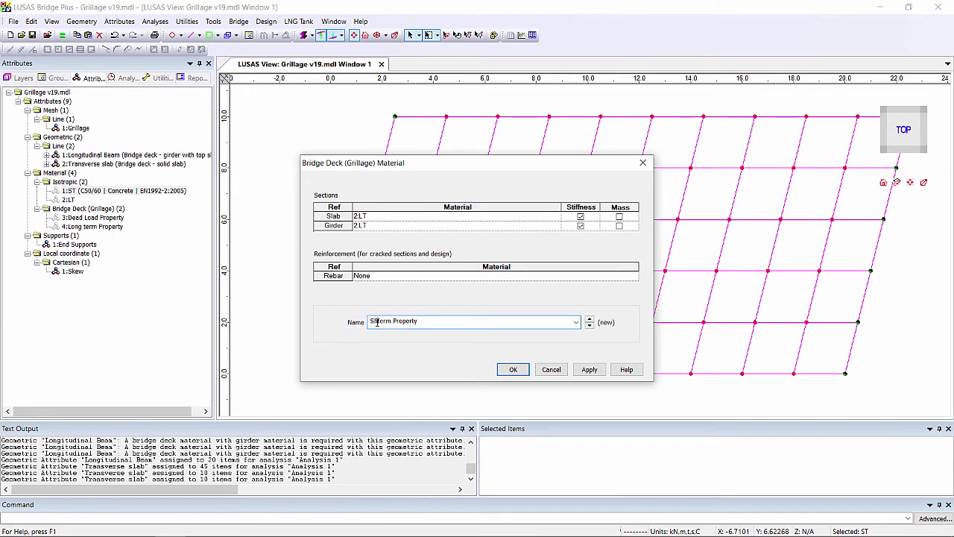
type("hort")
left_click(497, 226)
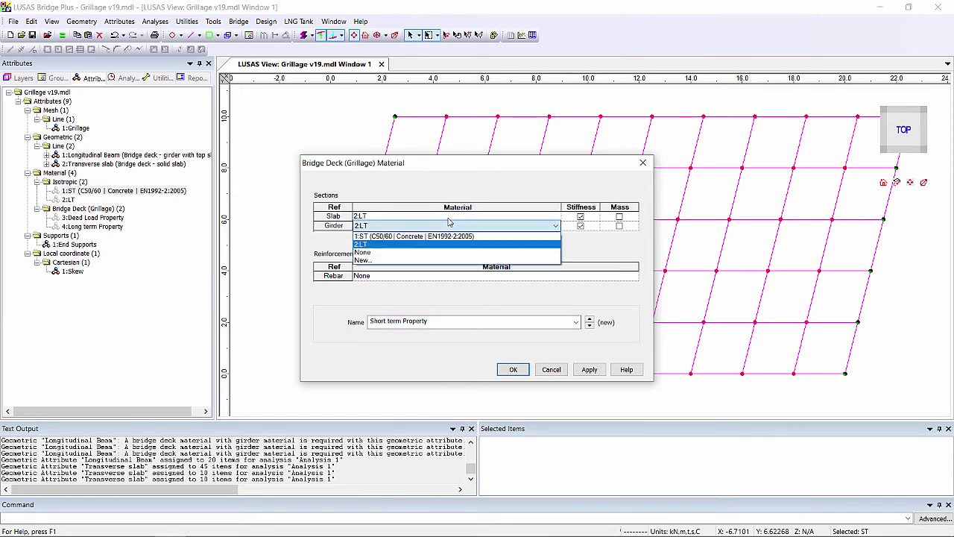
left_click(431, 233)
left_click(385, 217)
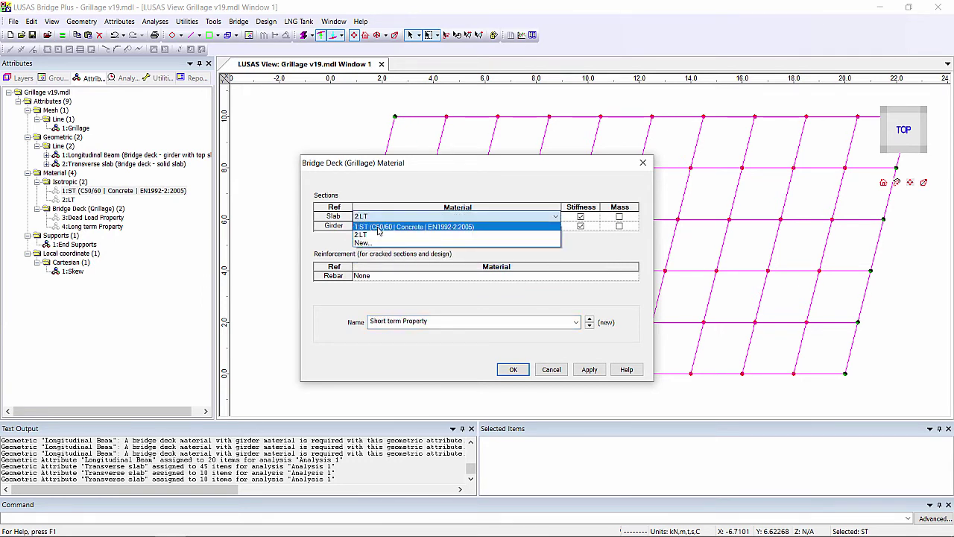
left_click(387, 223)
left_click(513, 368)
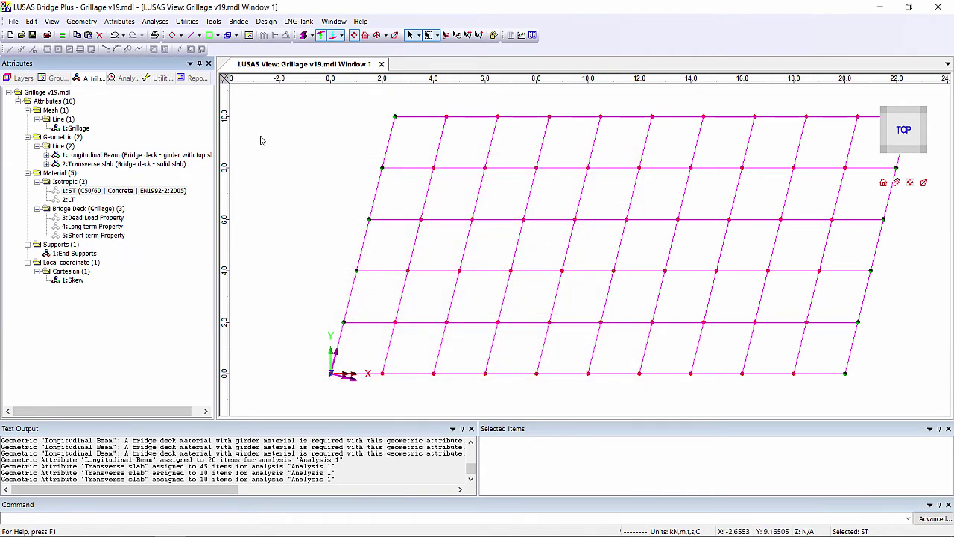
- Rename Analysis 1 to 'Analysis 1 - Short Term'
left_click(123, 77)
left_click(68, 112)
left_click(68, 112)
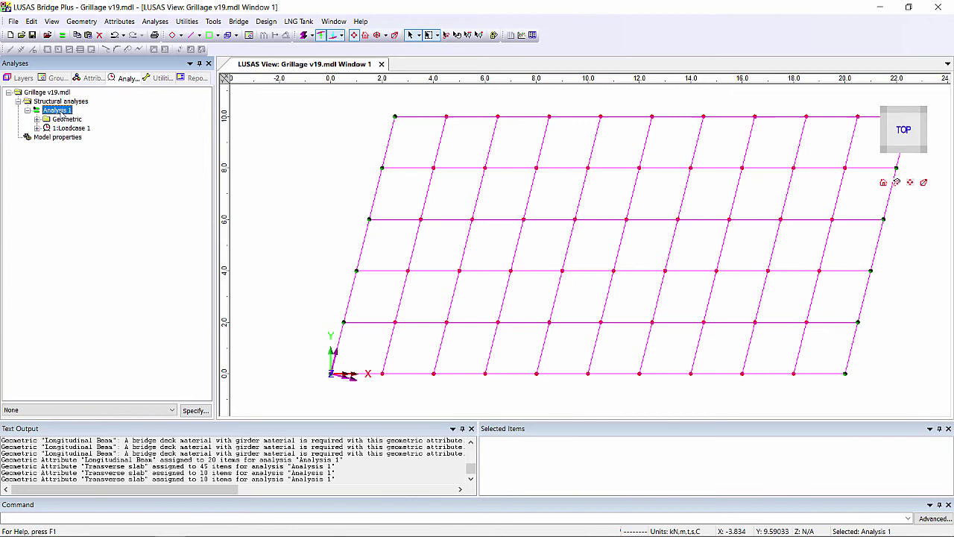
type("- ")
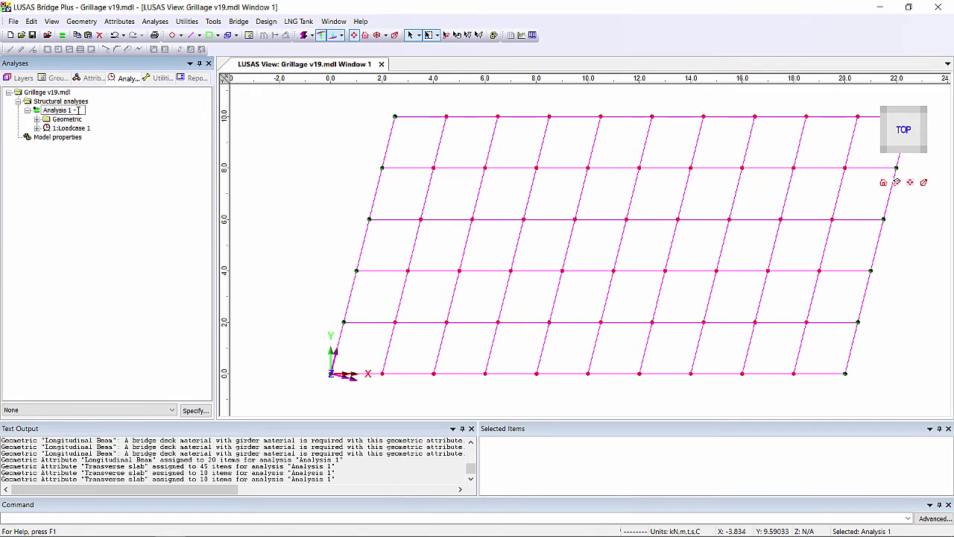
type("Short Term")
left_click(304, 154)
- Assign 5:Short term Property to the whole grillage for Analysis 1 - Short Term
right_click(305, 128)
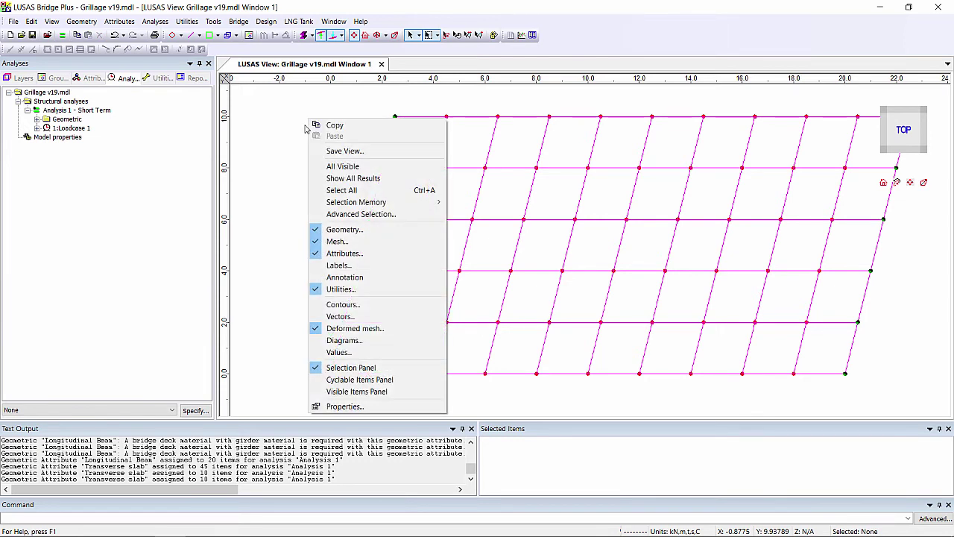
left_click(341, 190)
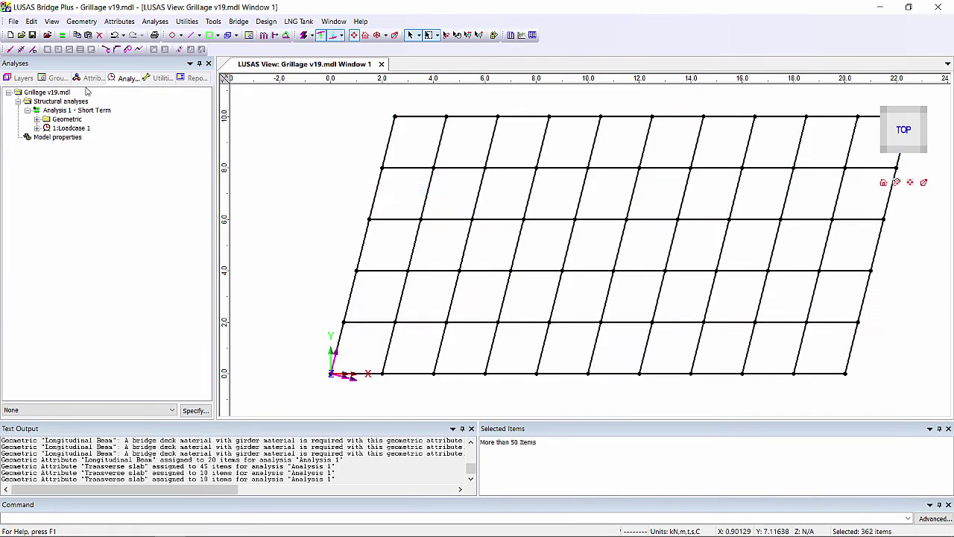
left_click(91, 77)
left_click_drag(93, 235, 532, 214)
left_click(427, 299)
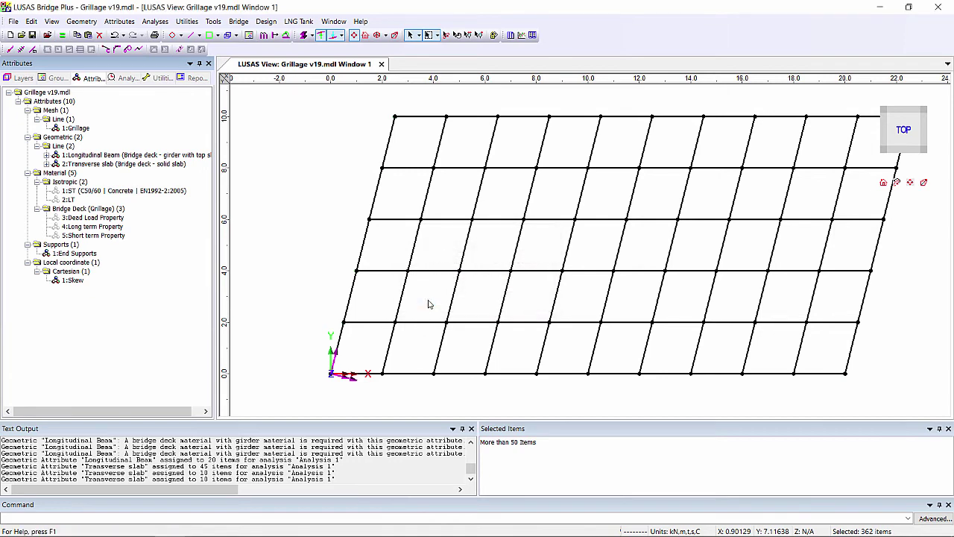
- Assign Long term Property to the grillage in a new analysis 'Analysis 2 - Long Term'
left_click_drag(86, 227, 339, 216)
left_click(472, 277)
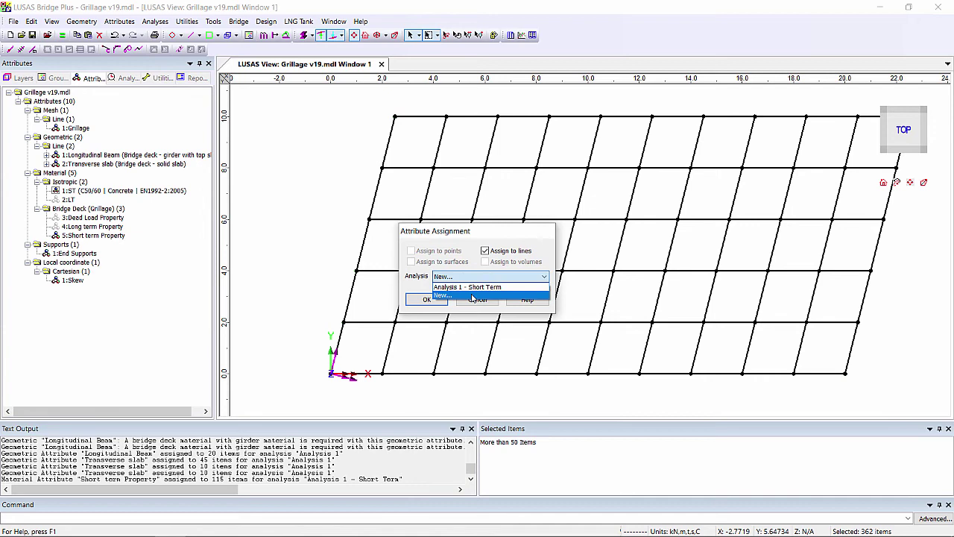
left_click(474, 294)
double_click(456, 354)
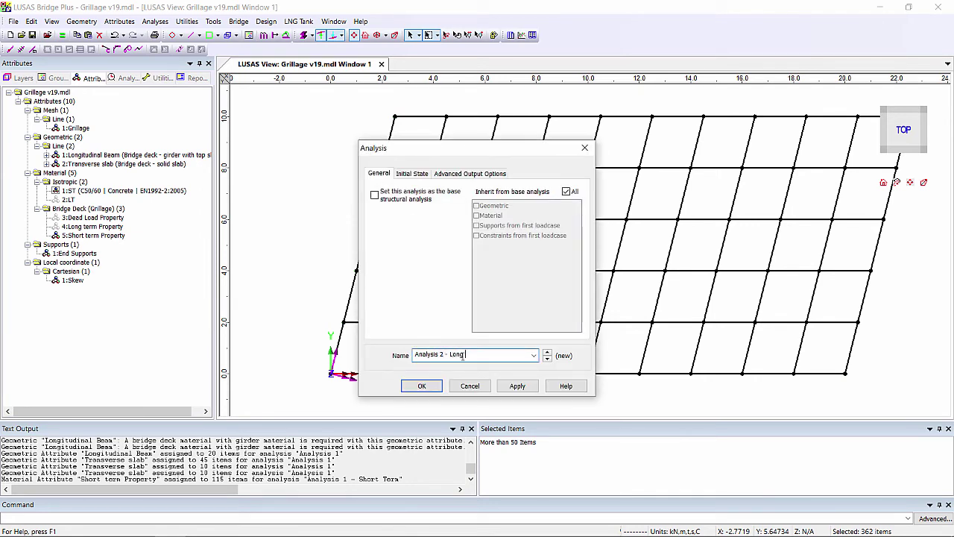
type("- Long Term")
left_click(518, 386)
left_click(422, 385)
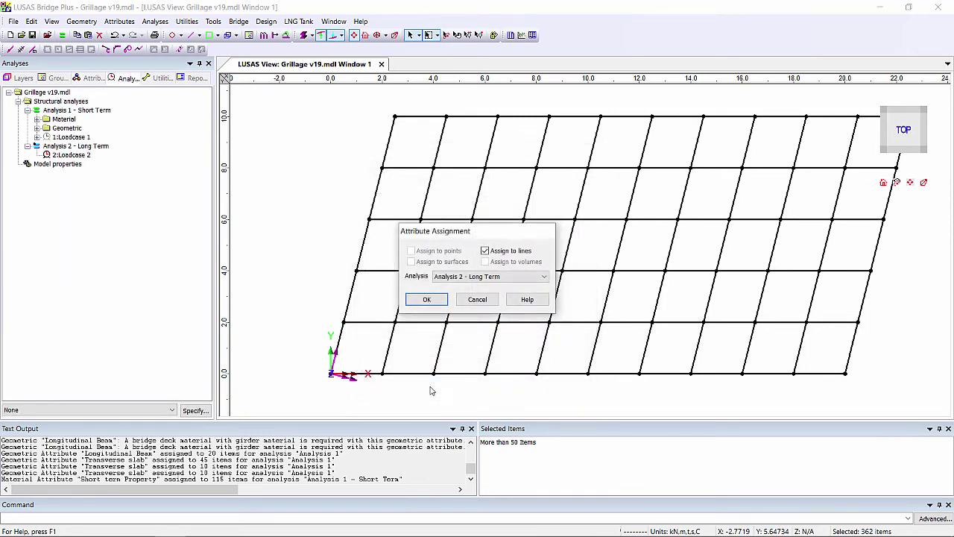
left_click(436, 309)
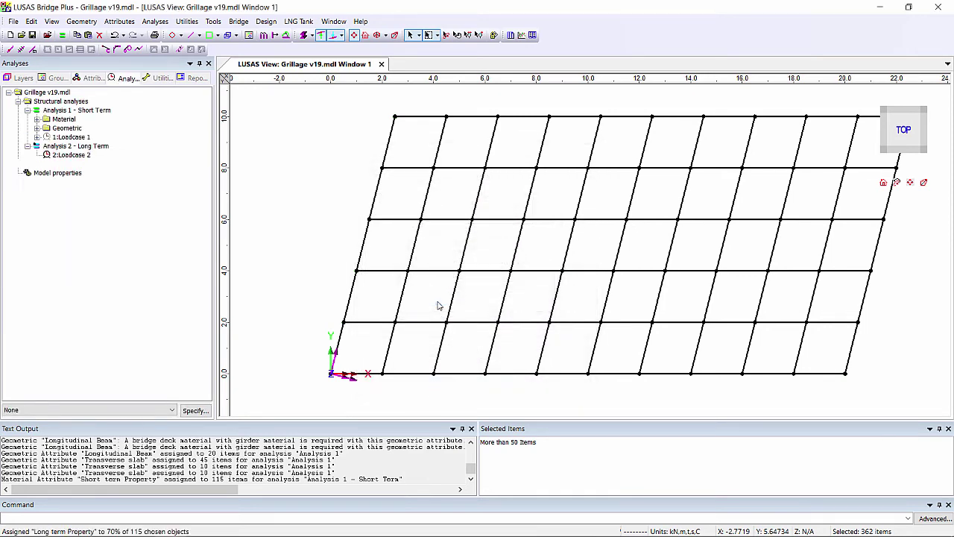
- Assign Dead Load Property to the grillage lines in a new 'Analysis 3 - Dead Load'
left_click(94, 78)
left_click_drag(93, 219, 426, 167)
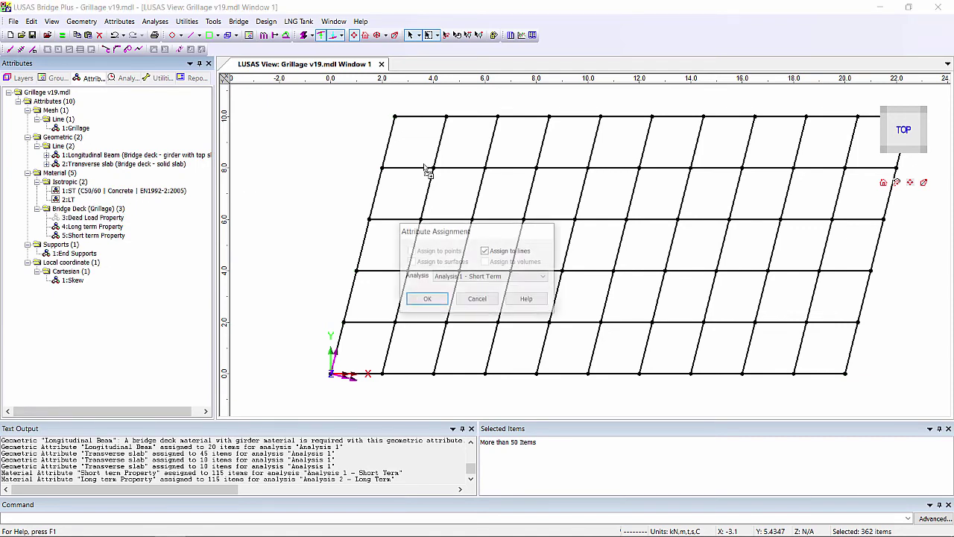
left_click(463, 277)
left_click(462, 299)
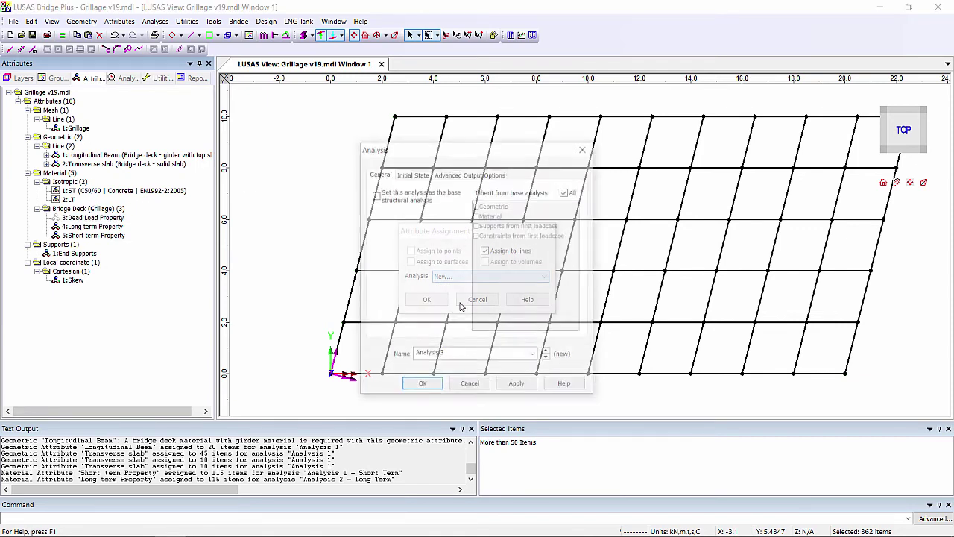
left_click(463, 355)
type("- ")
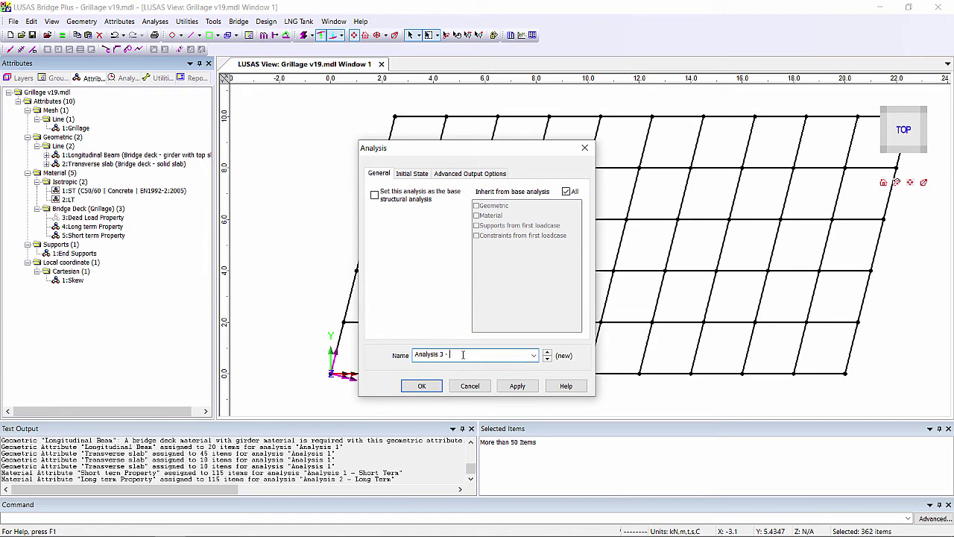
type("Dead Load")
left_click(439, 387)
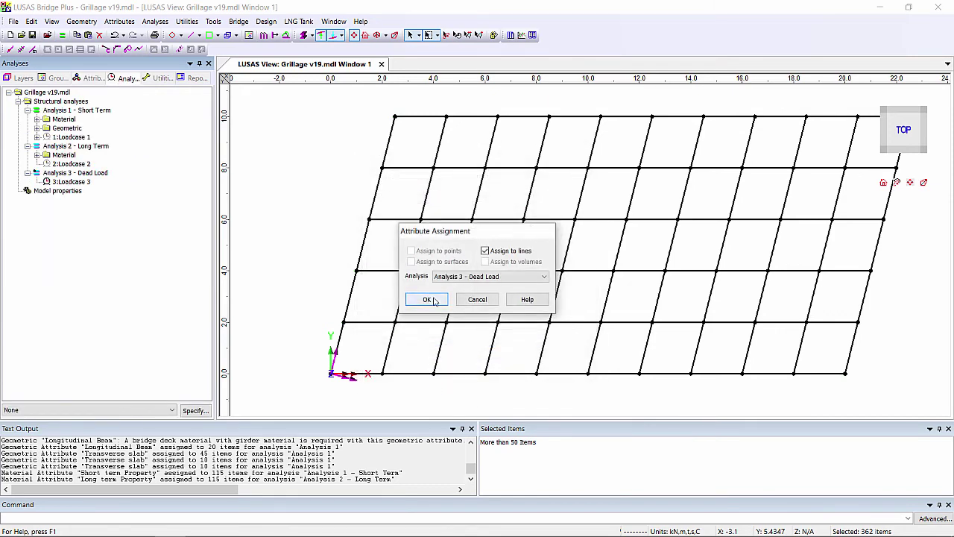
left_click(428, 299)
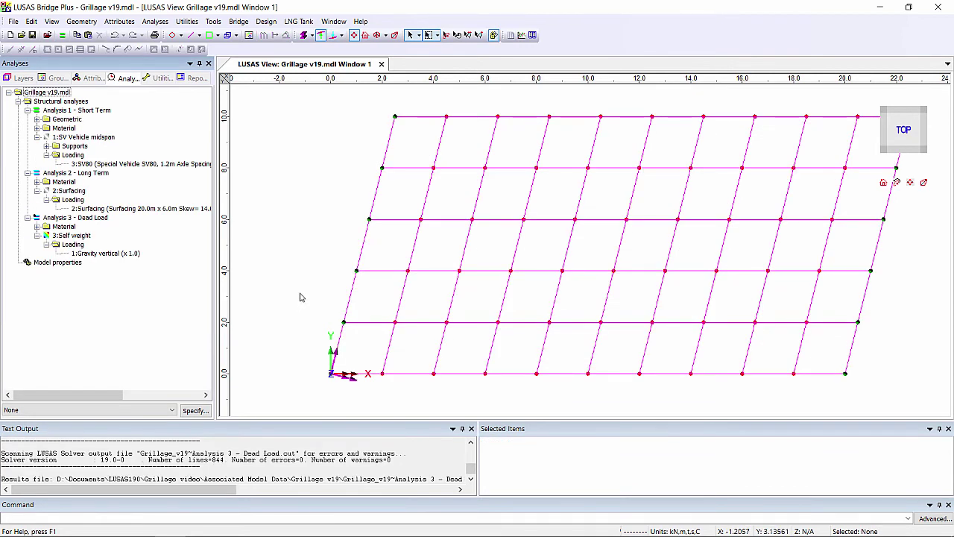
- Review the Gravity, Surfacing and SV80 loadcases of the three analyses, then show the attributes list
left_click(93, 254)
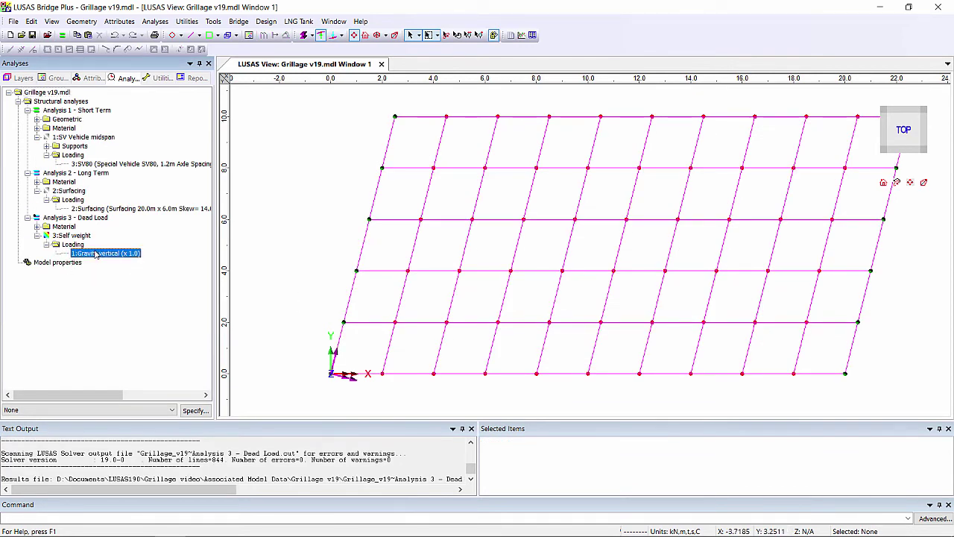
left_click(88, 217)
left_click(86, 210)
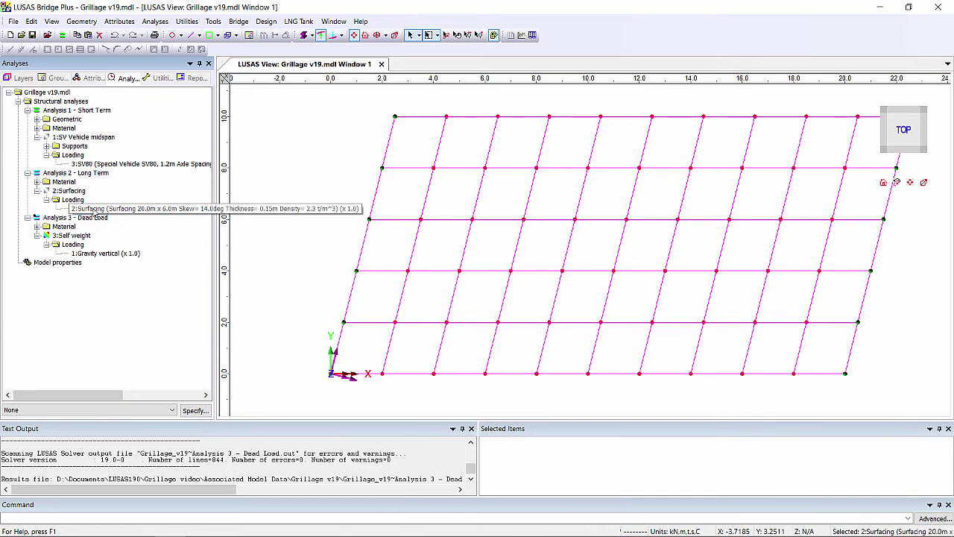
left_click(85, 173)
left_click(97, 164)
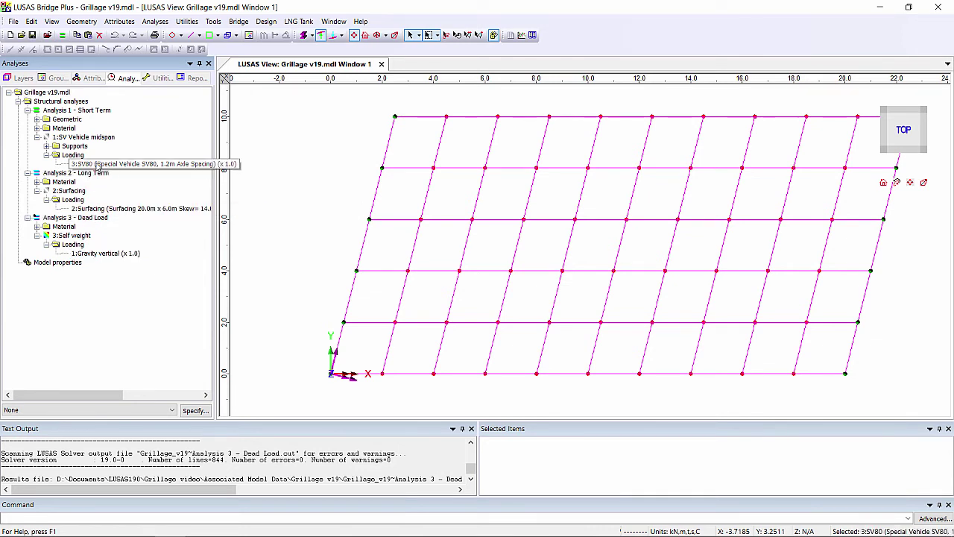
left_click(91, 110)
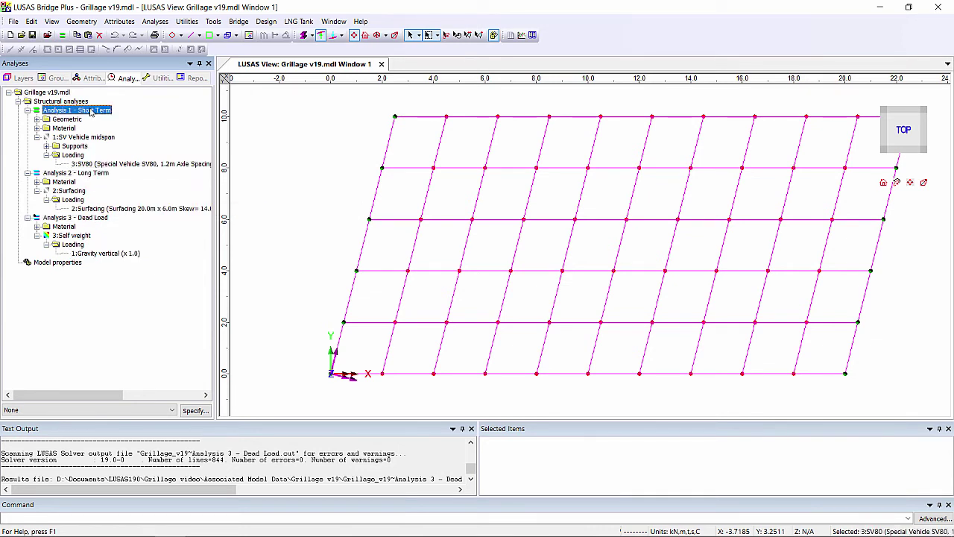
left_click(330, 252)
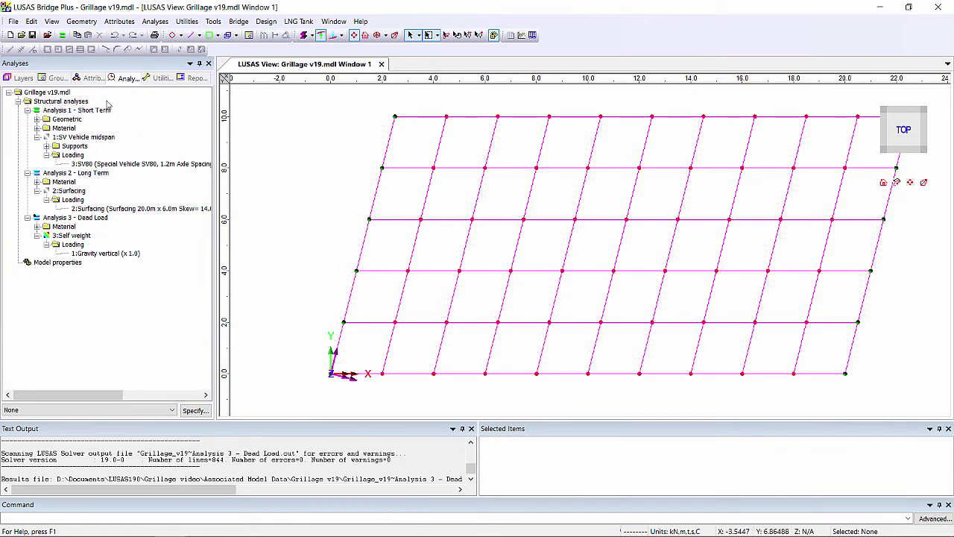
left_click(82, 79)
- Show only 1:Longitudinal Beam lines for Analysis 1 - Short Term, fleshed, in isometric view
right_click(96, 155)
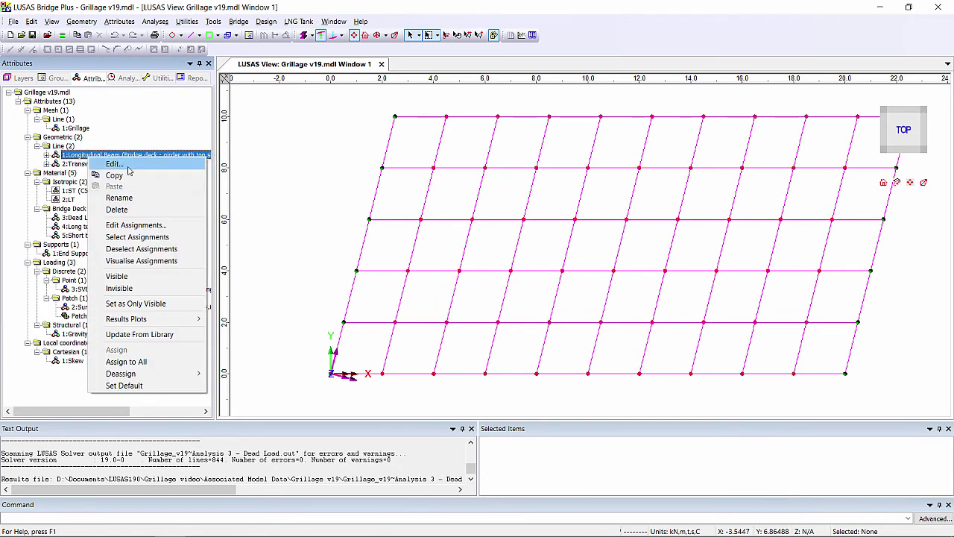
left_click(147, 304)
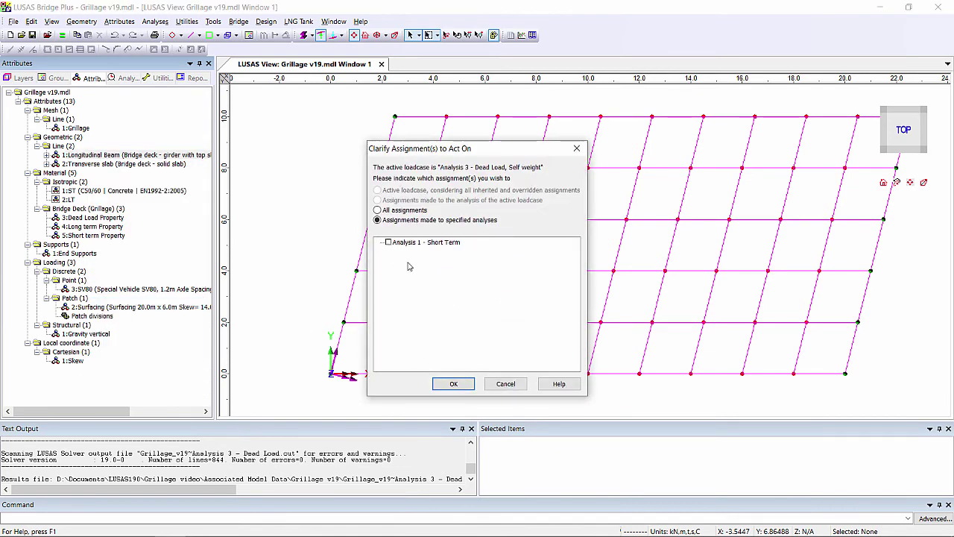
left_click(393, 243)
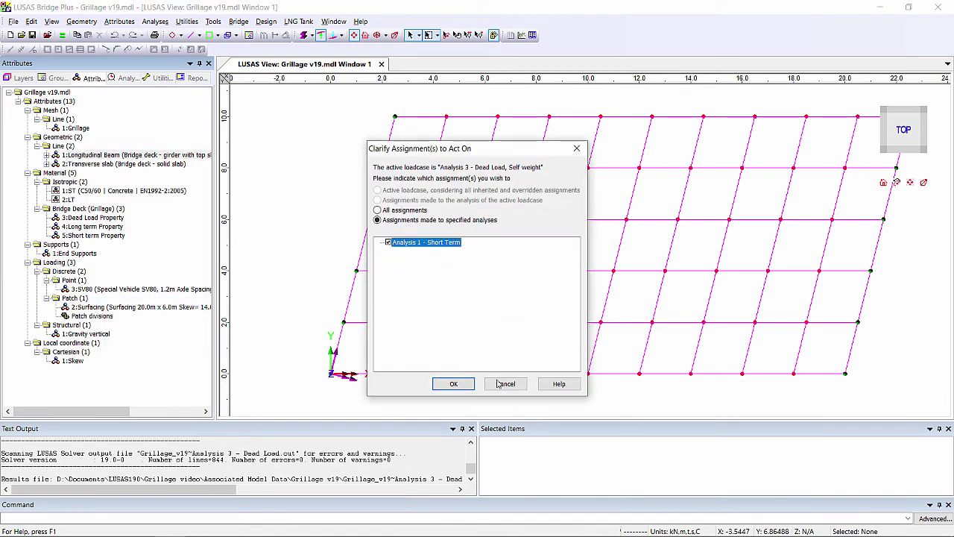
left_click(456, 385)
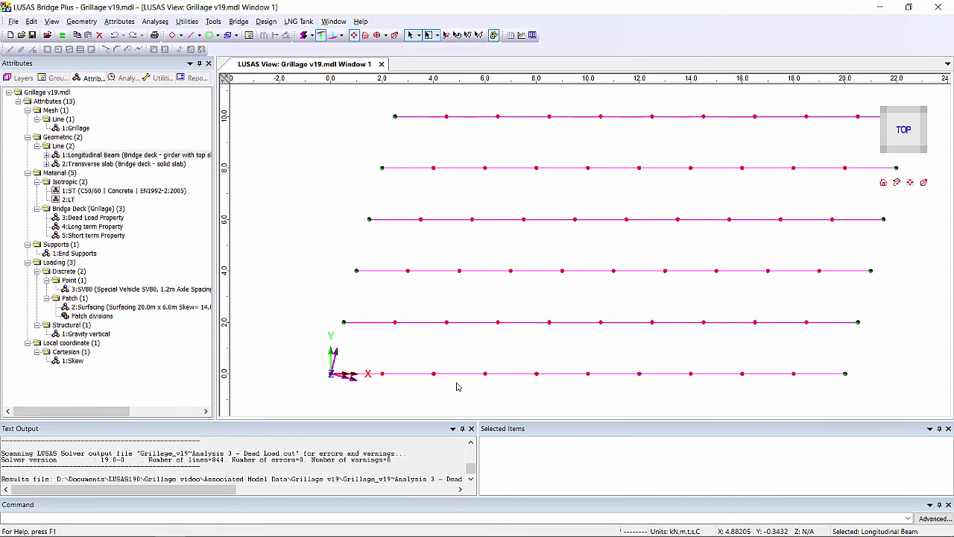
left_click(303, 35)
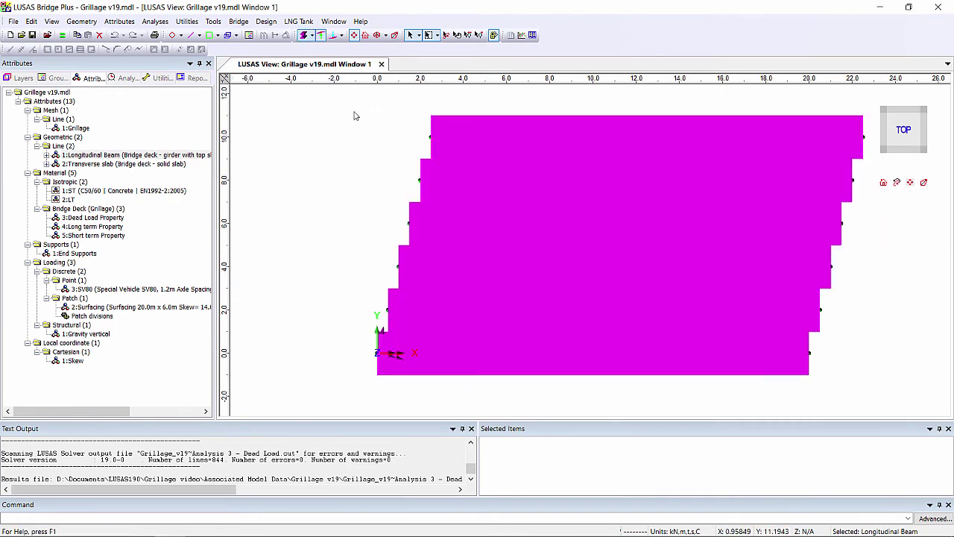
middle_click_drag(469, 310, 594, 120)
- Add Stress contours of component Sx(My) to the model view
right_click(347, 141)
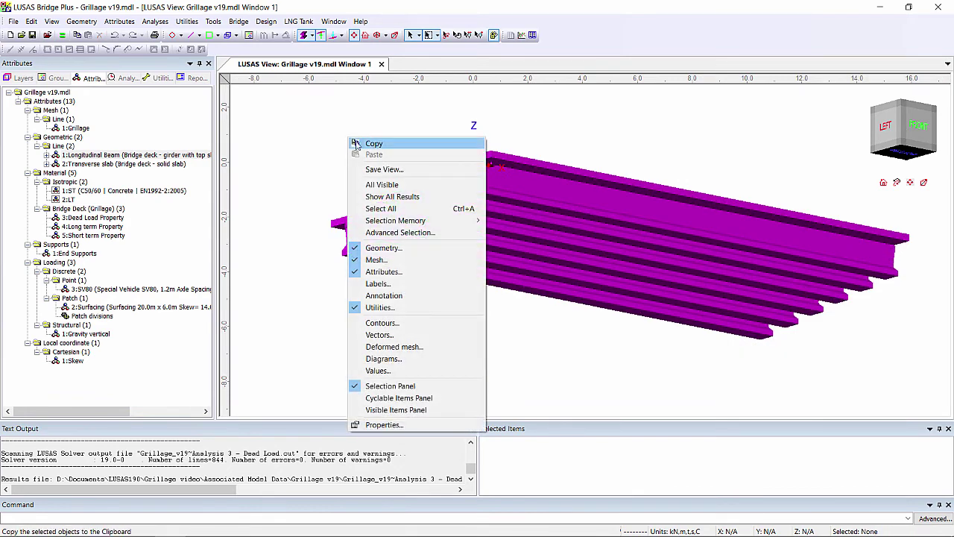
left_click(410, 323)
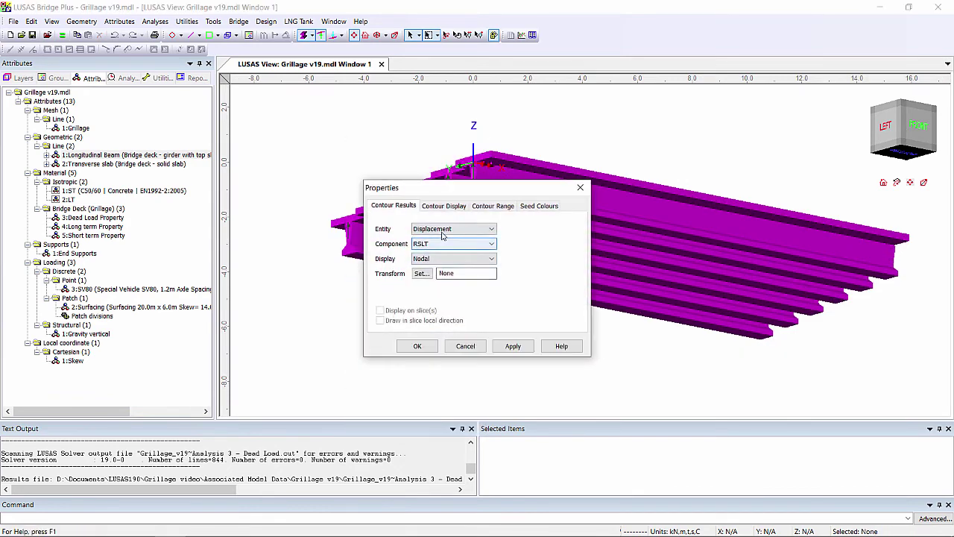
left_click(453, 229)
left_click(448, 253)
left_click(421, 345)
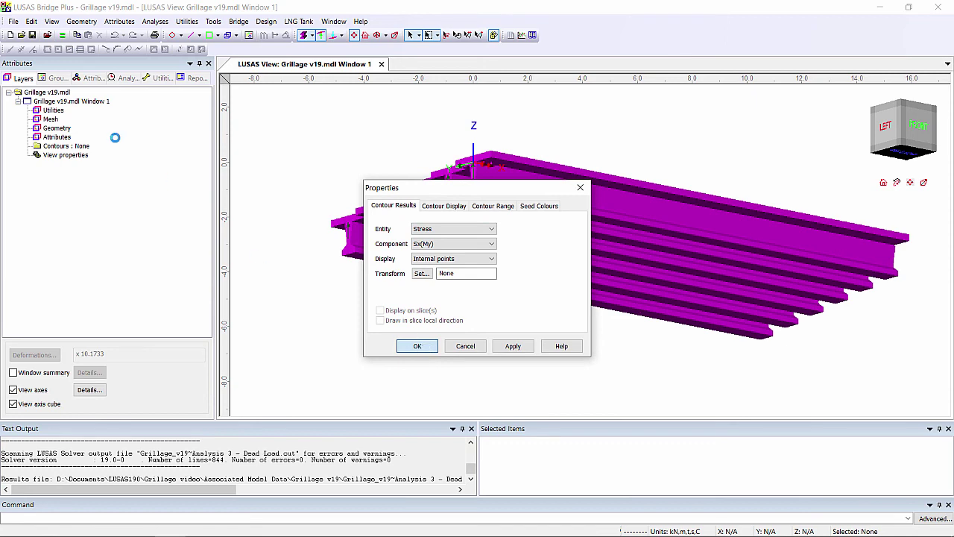
- Make 2:Surfacing of Analysis 2 - Long Term the active loadcase
left_click(121, 79)
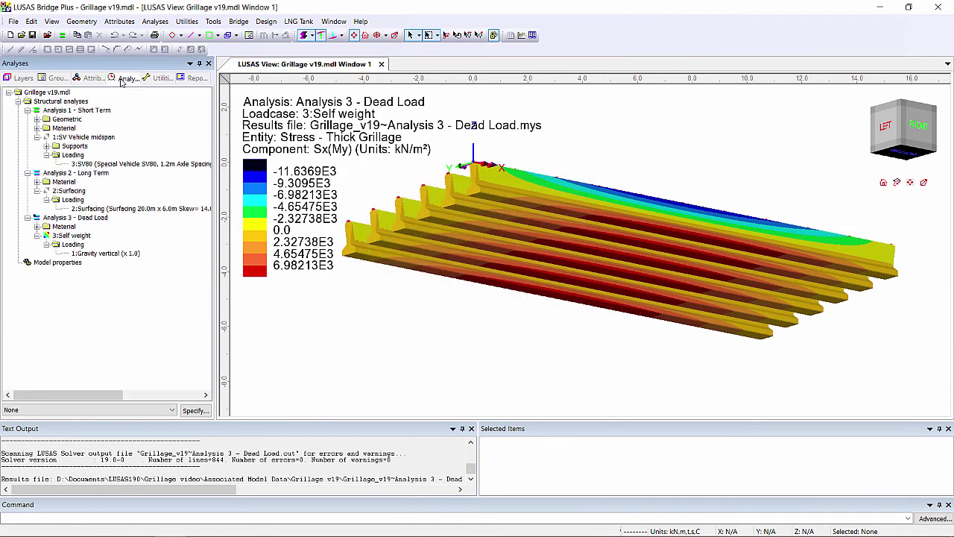
left_click(88, 218)
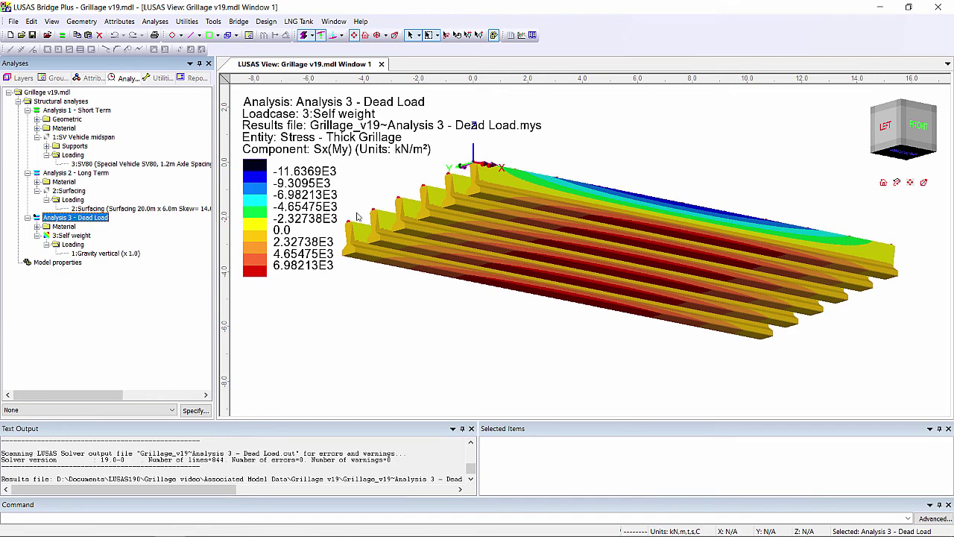
right_click(77, 192)
left_click(89, 196)
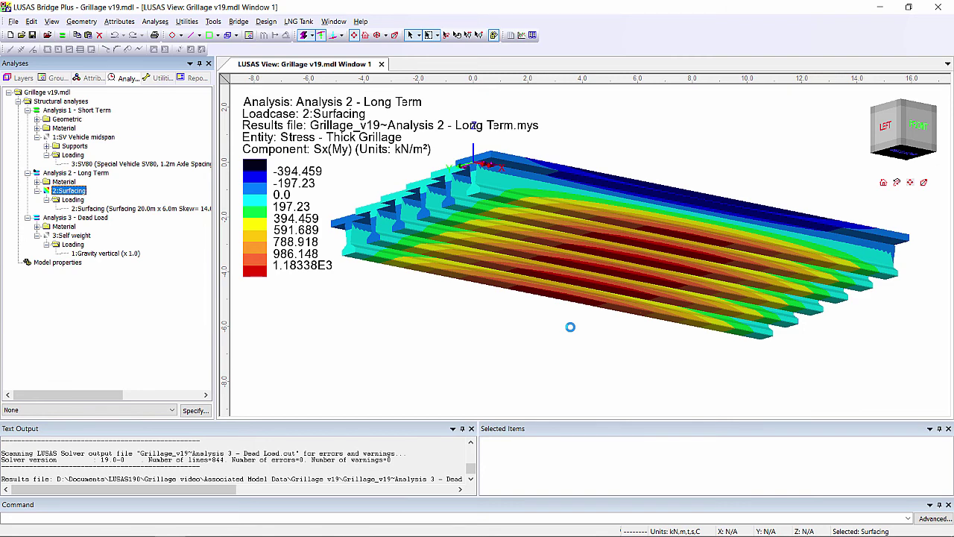
- Create Basic Combination 1 including SV Vehicle midspan, Surfacing and Self weight at factor 1
left_click(155, 21)
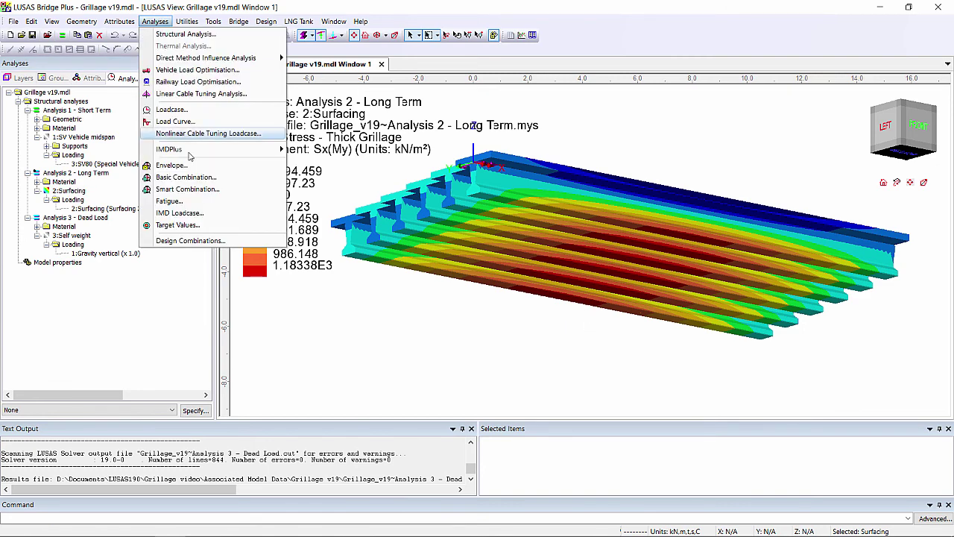
left_click(192, 177)
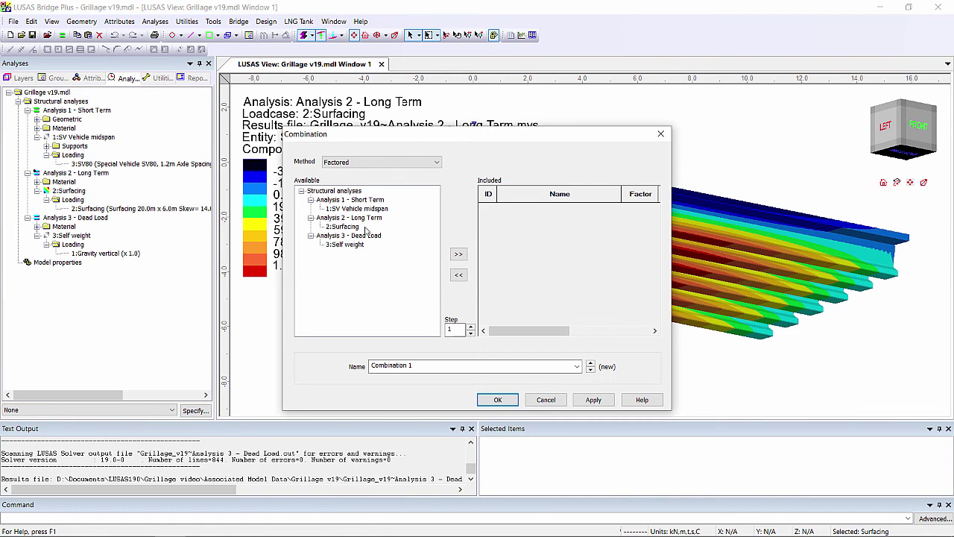
left_click(350, 226)
left_click(334, 190)
left_click(459, 253)
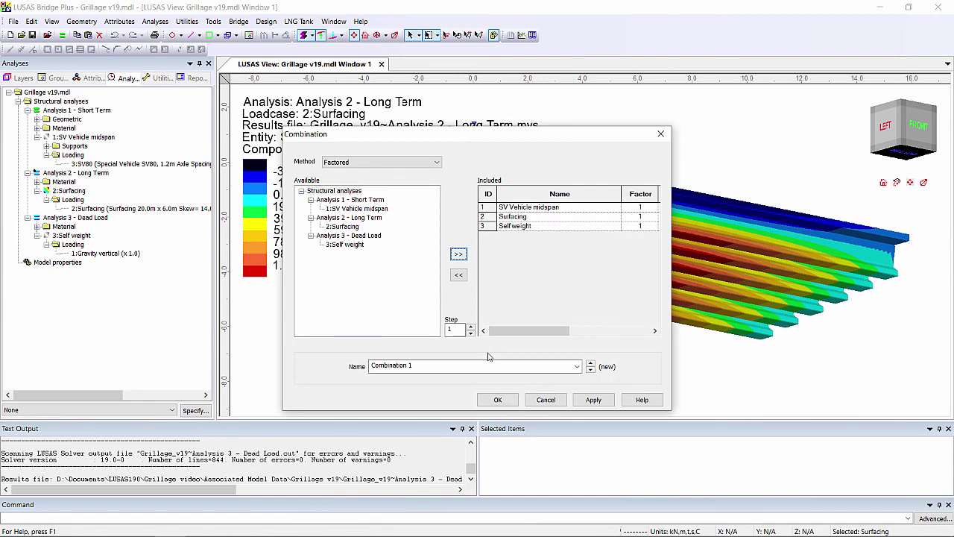